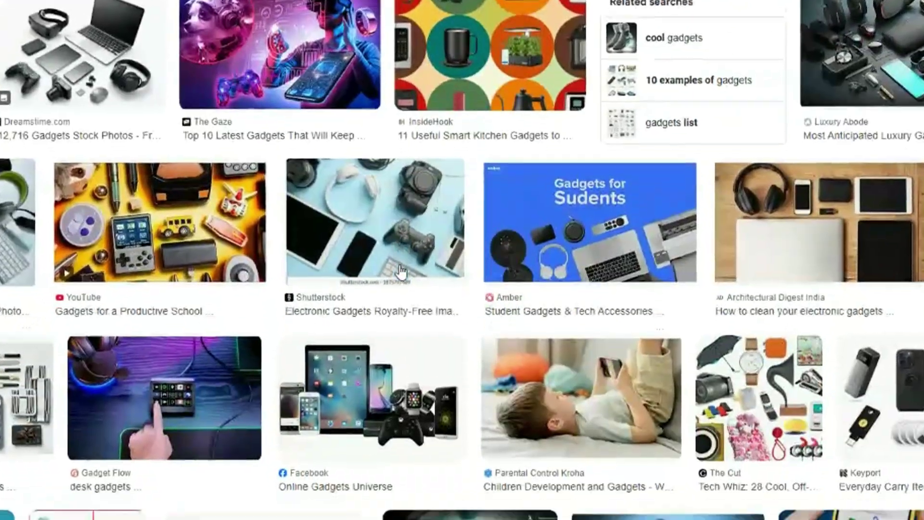
scroll(394, 269, "down", 4)
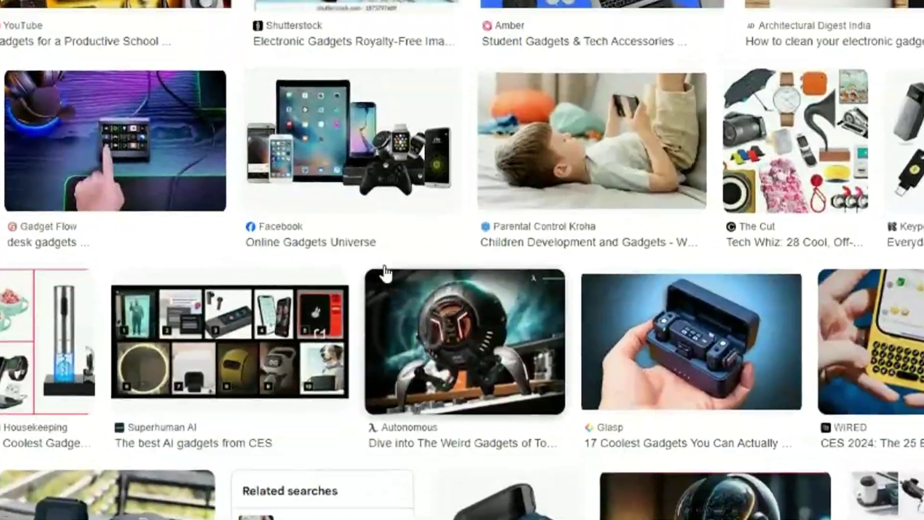
left_click(260, 152)
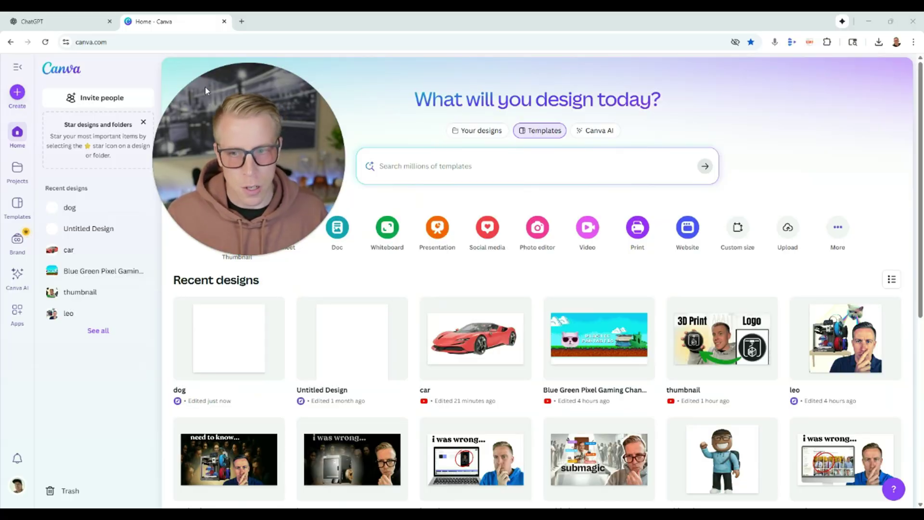
- Create a new blank design with a custom size of 600 × 600 px
left_click(17, 94)
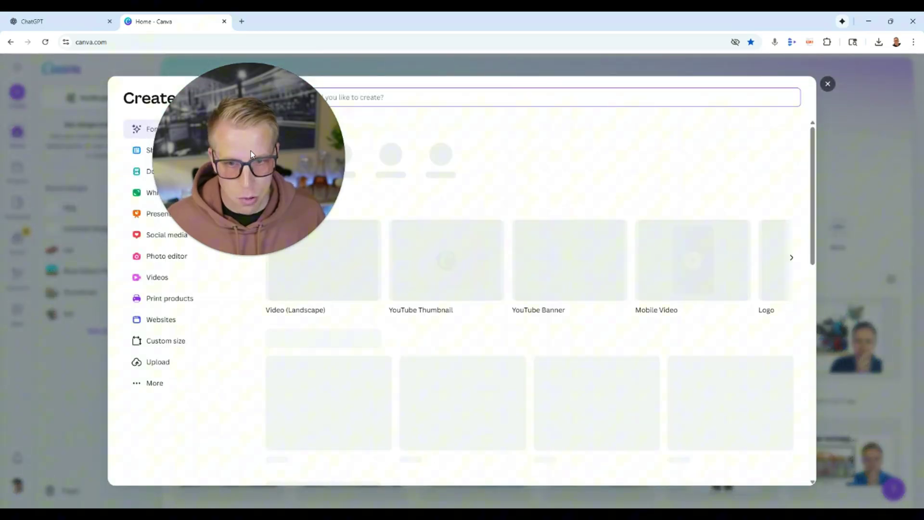
left_click(182, 343)
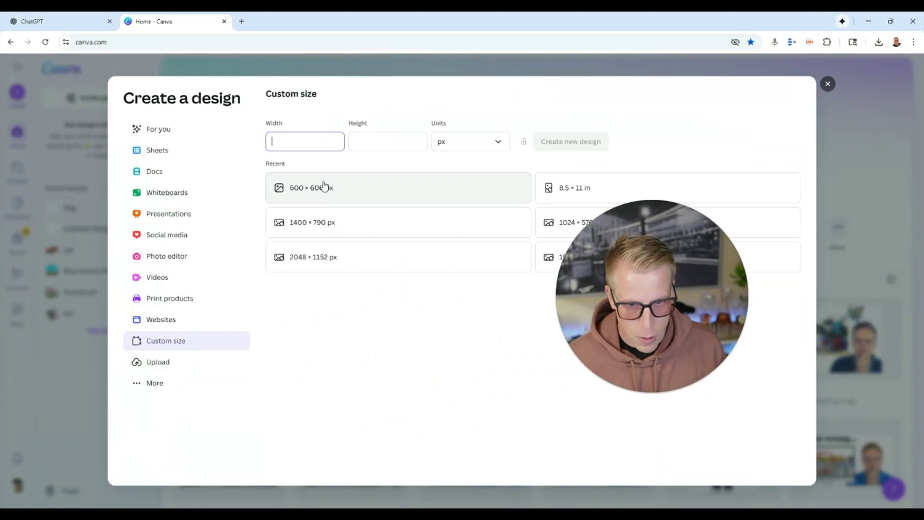
left_click(321, 187)
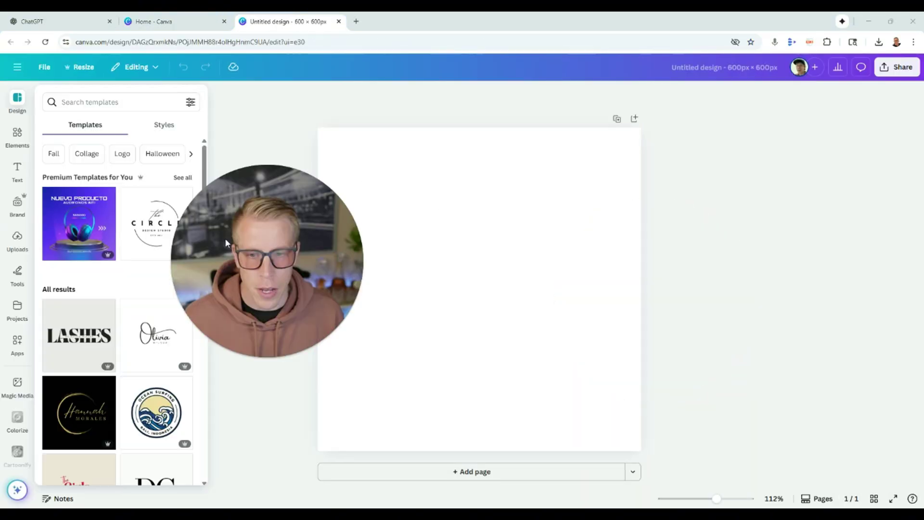
- Upload the dog photo from the Downloads folder to the design's image uploads
left_click(16, 245)
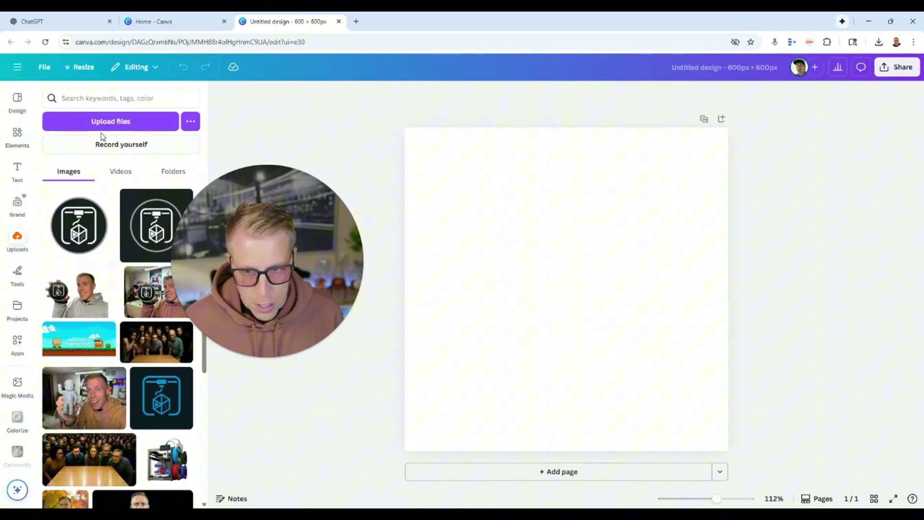
left_click(110, 122)
left_click_drag(245, 268, 254, 247)
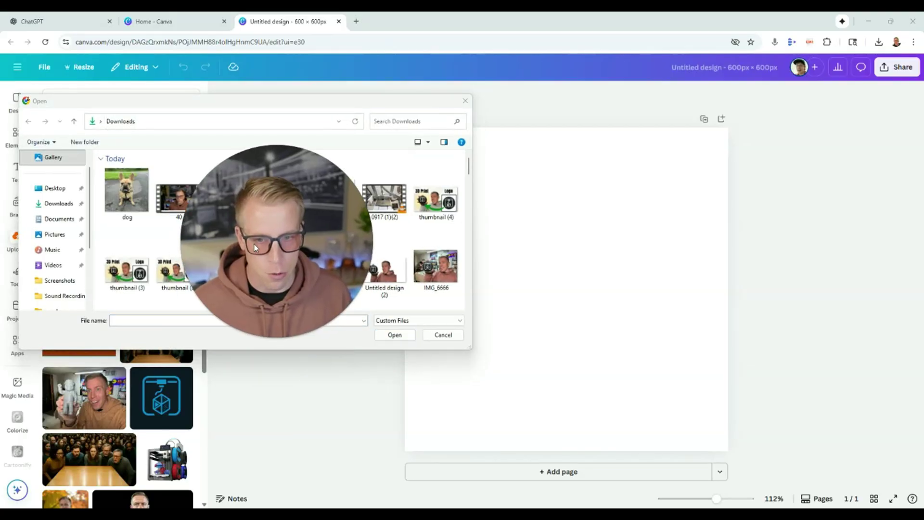
double_click(126, 188)
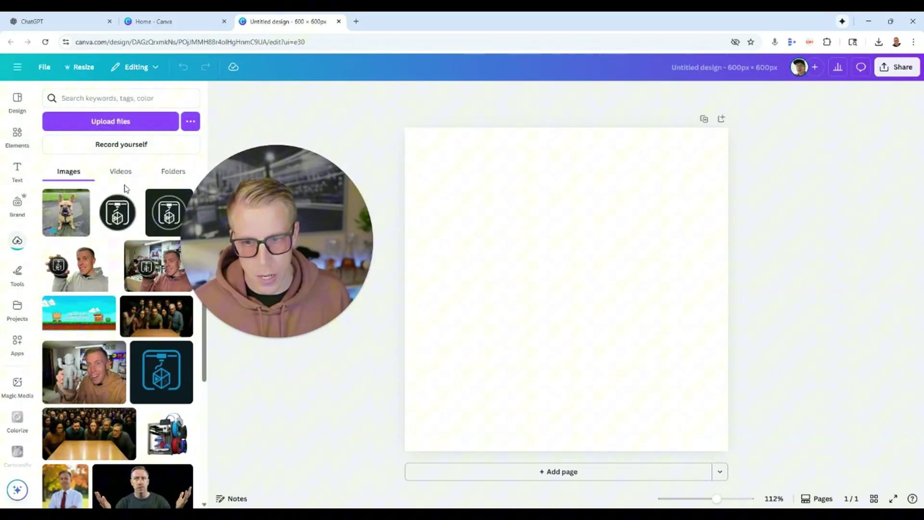
left_click_drag(286, 220, 307, 201)
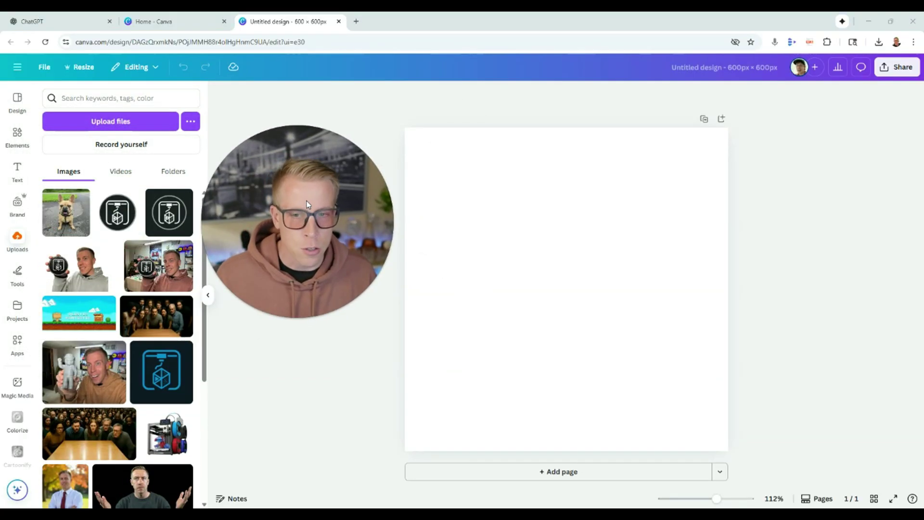
- Place the uploaded dog photo on the page and enlarge it to fill the whole canvas
left_click(66, 213)
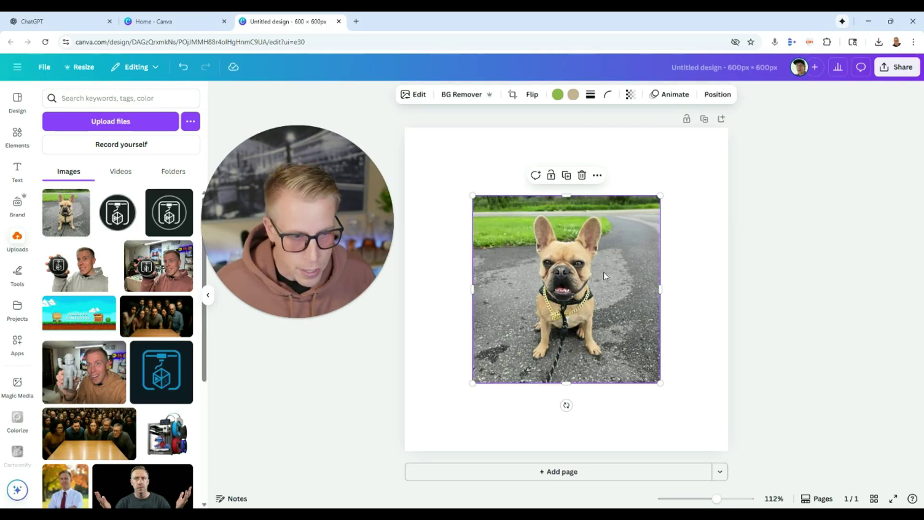
left_click_drag(604, 272, 559, 272)
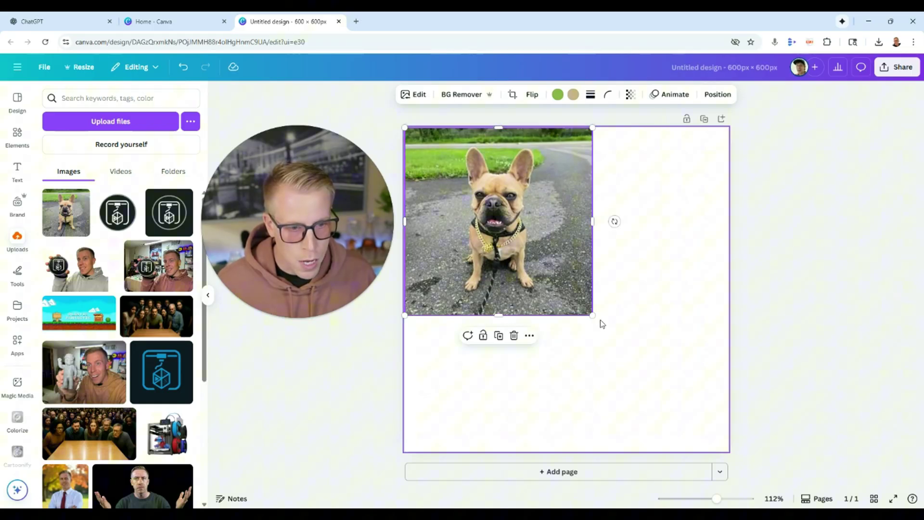
left_click_drag(592, 315, 737, 444)
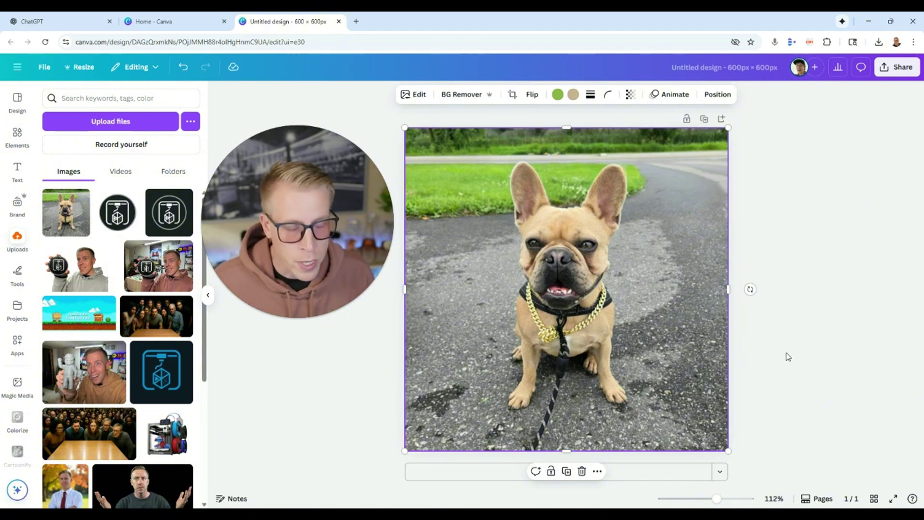
- Remove the dog photo's background, then enlarge the cut-out slightly and recentre it on the page
left_click(463, 95)
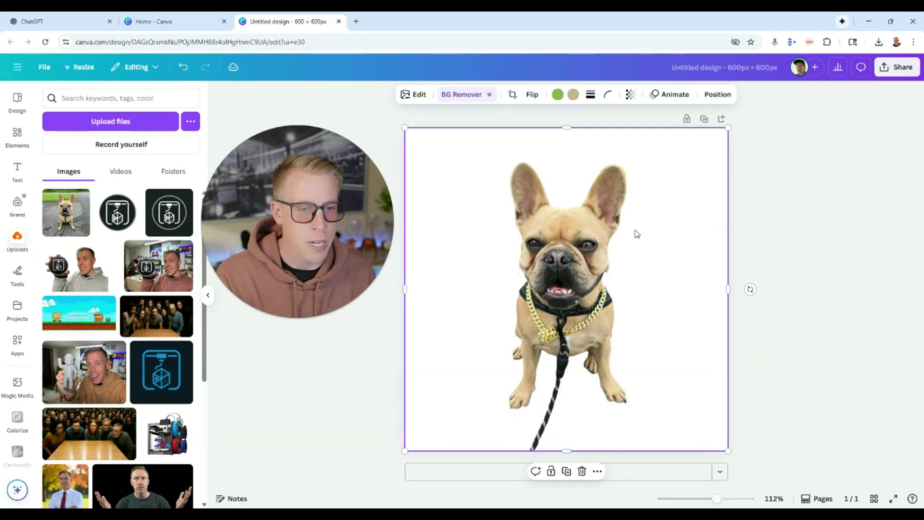
left_click_drag(600, 263, 557, 282)
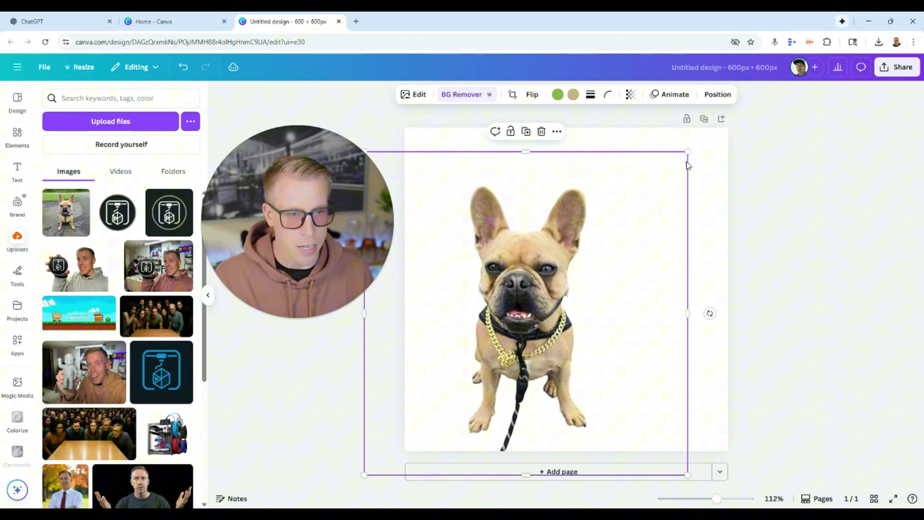
left_click_drag(690, 155, 770, 150)
left_click_drag(579, 254, 601, 256)
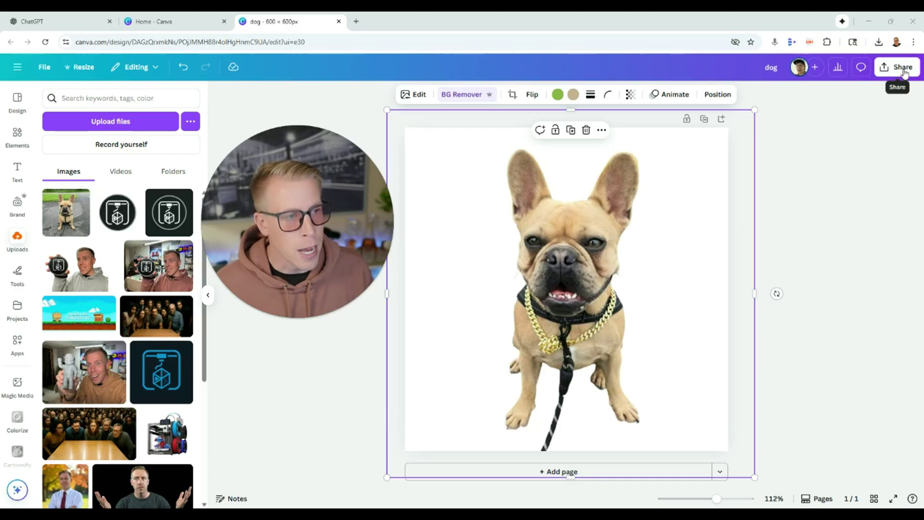
- Download the dog design as a PNG image
left_click(904, 69)
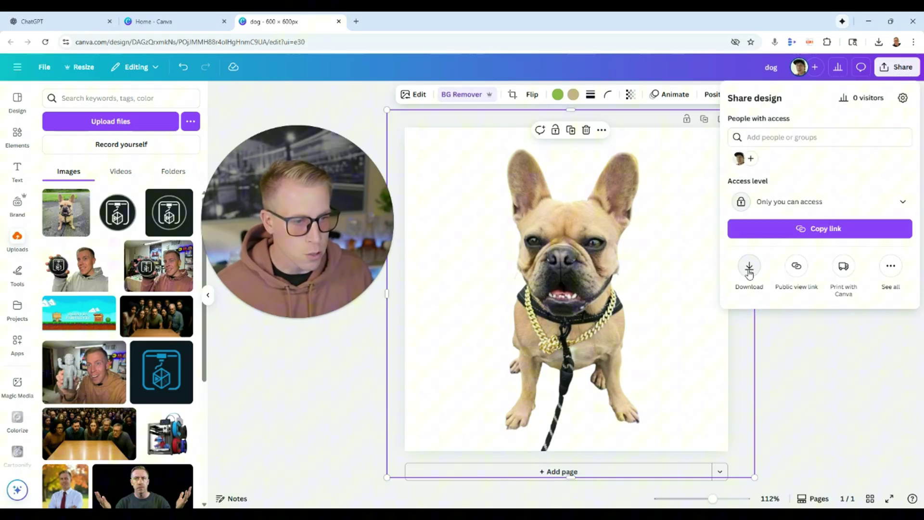
left_click(749, 266)
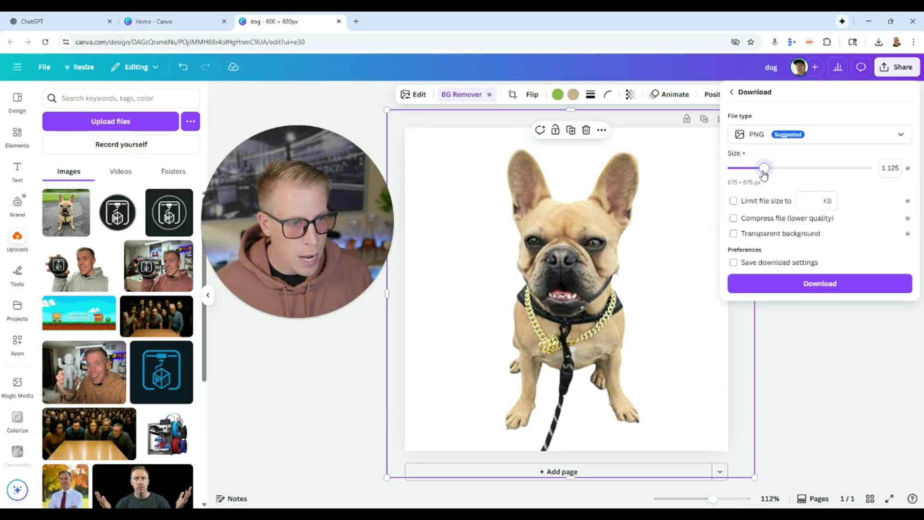
left_click(785, 284)
- Open meshy.ai in a new browser tab and start its Image to 3D tool
left_click(357, 21)
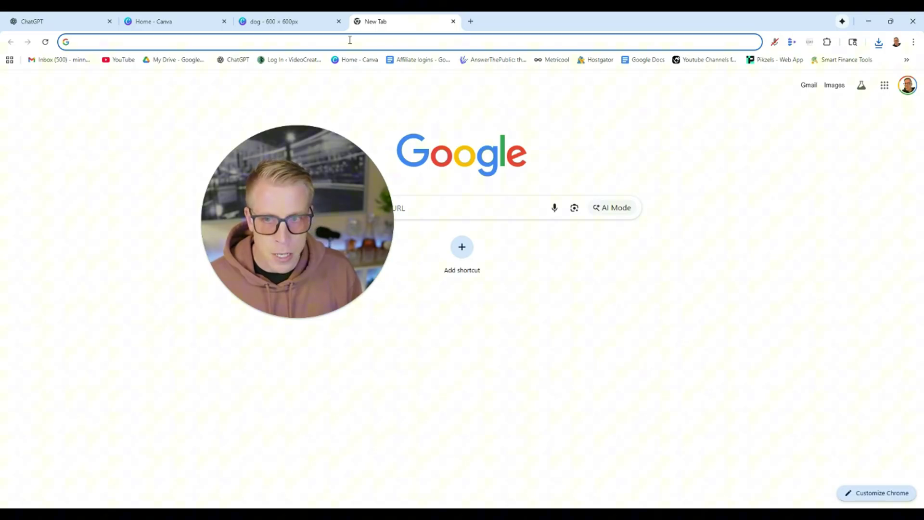
type("mes")
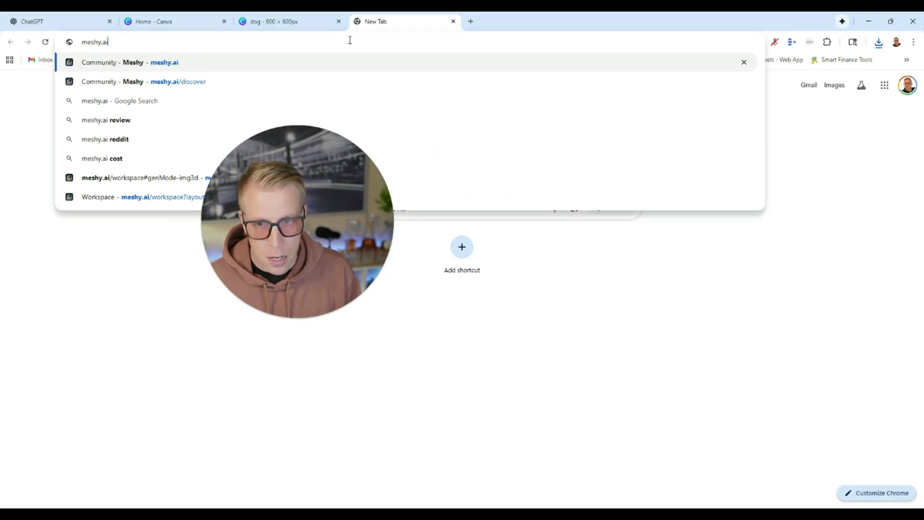
type("hy.ai")
key("Return")
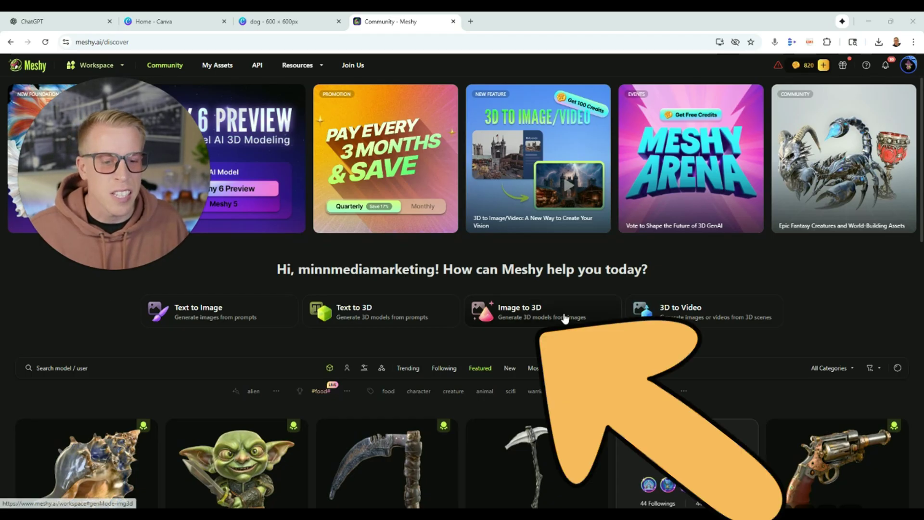
left_click(534, 318)
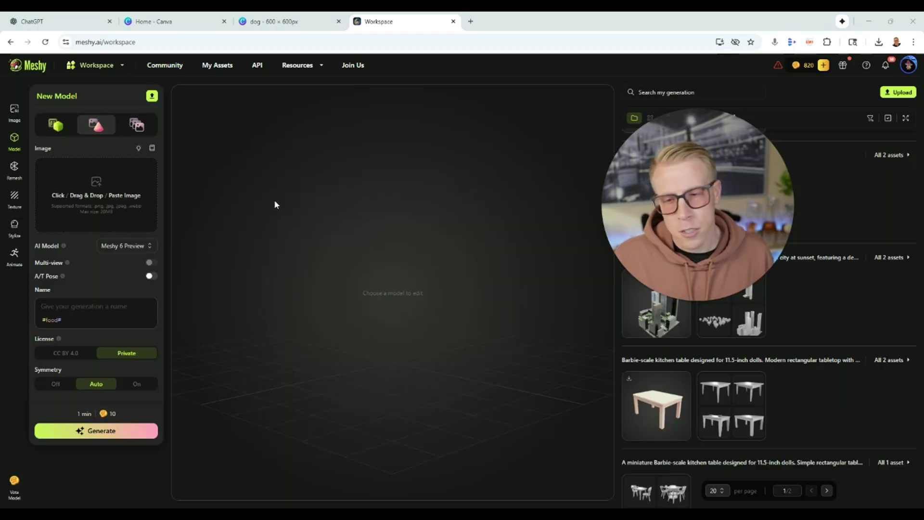
- Upload the exported dog image and generate a 3D model from it named "dog 3d"
left_click(88, 196)
double_click(131, 195)
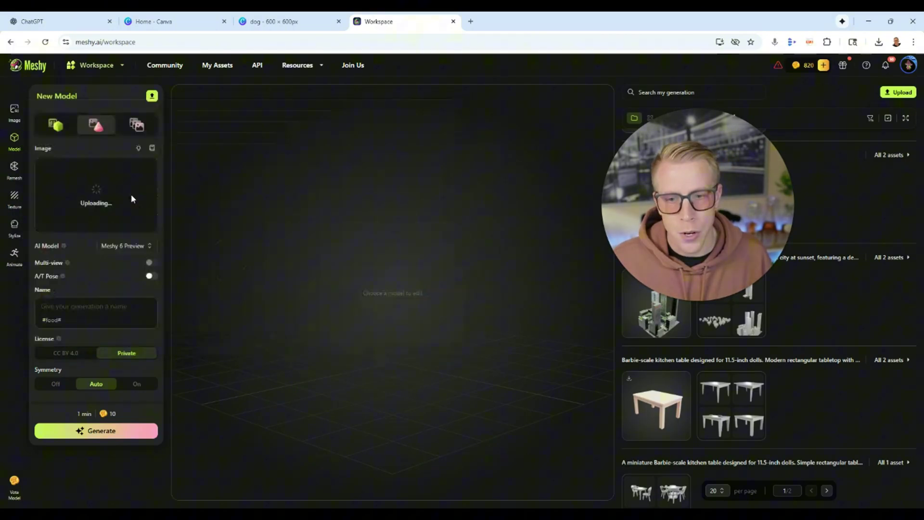
triple_click(85, 307)
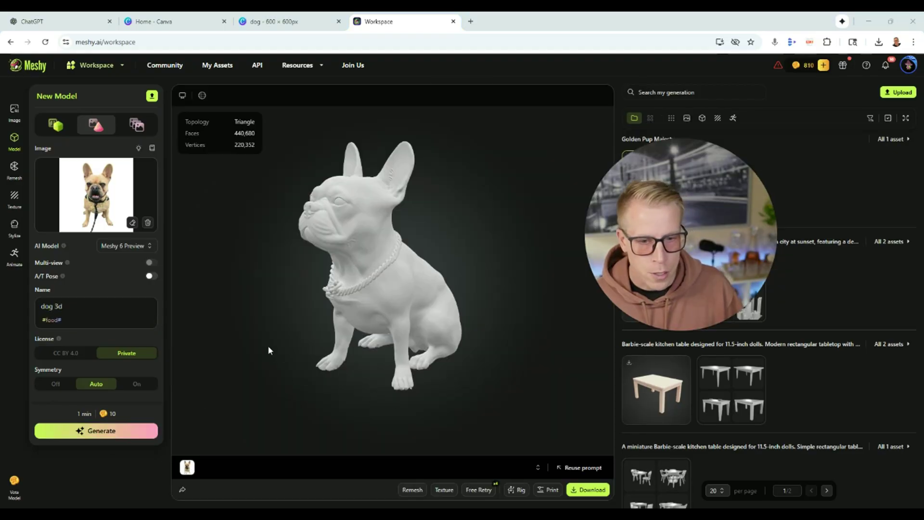
- Inspect the generated 3D dog model from several sides and download it as an STL file
left_click_drag(269, 348, 342, 374)
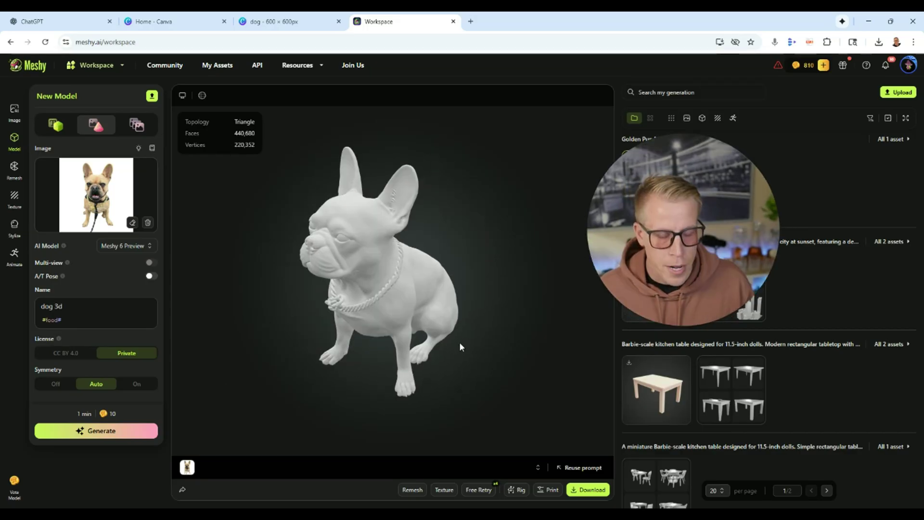
left_click_drag(468, 342, 513, 331)
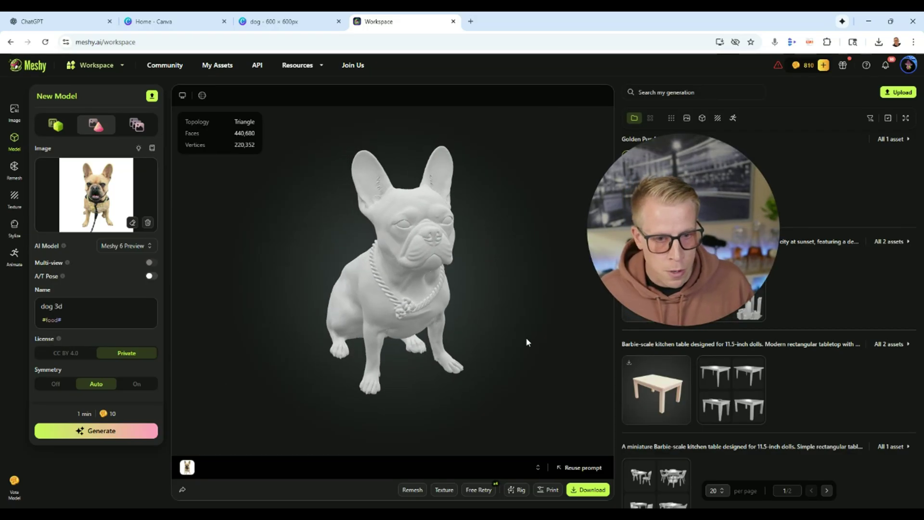
left_click(590, 492)
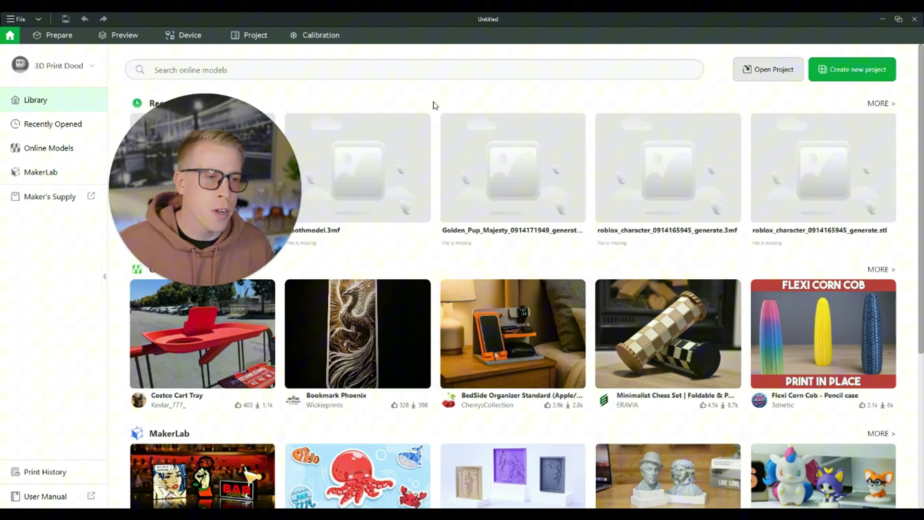
left_click(844, 72)
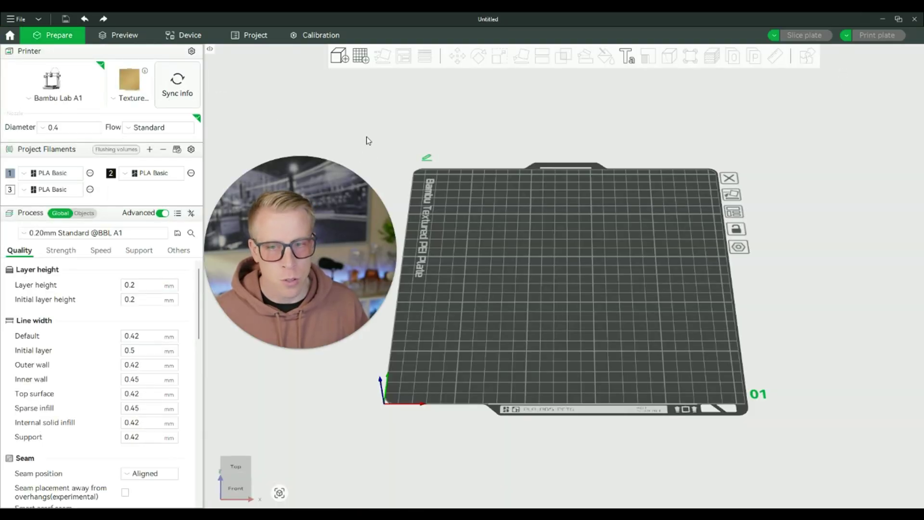
left_click(340, 57)
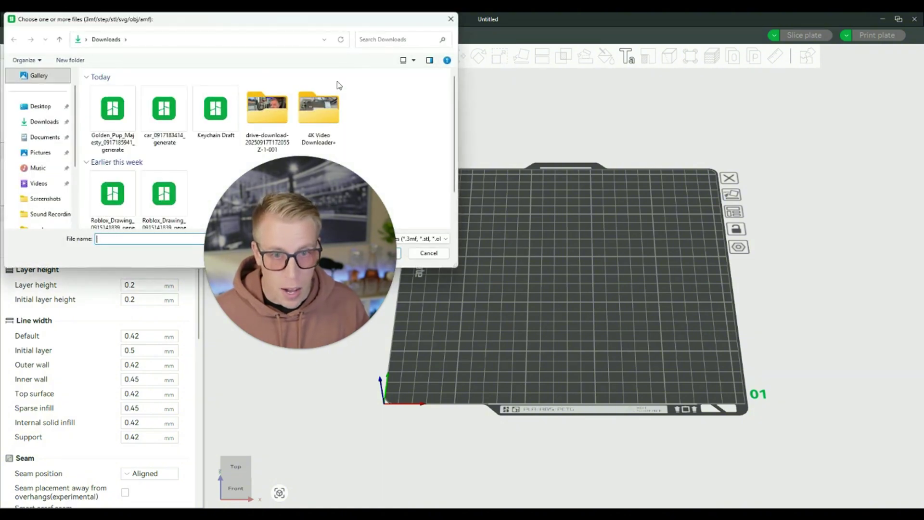
double_click(110, 115)
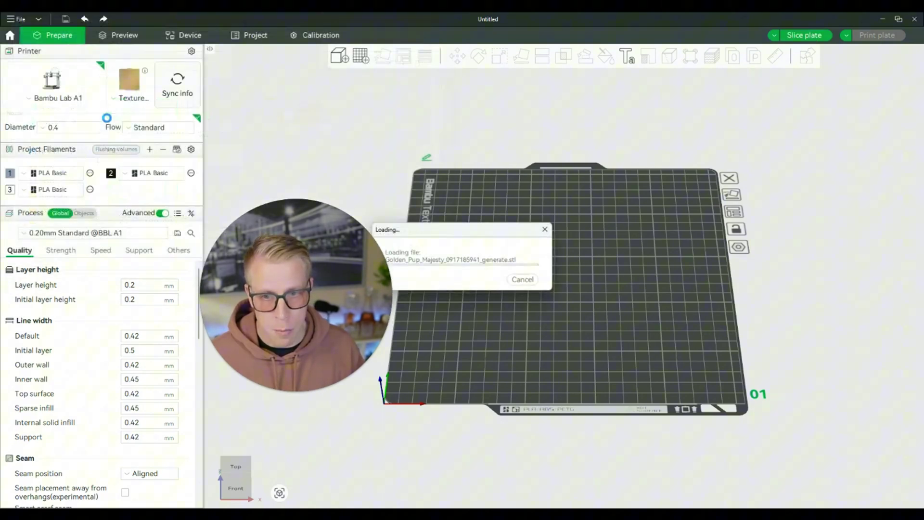
- Scale the dog model uniformly to 6% so it fits well on the build plate
key("s")
left_click(588, 90)
type("10")
key("Return")
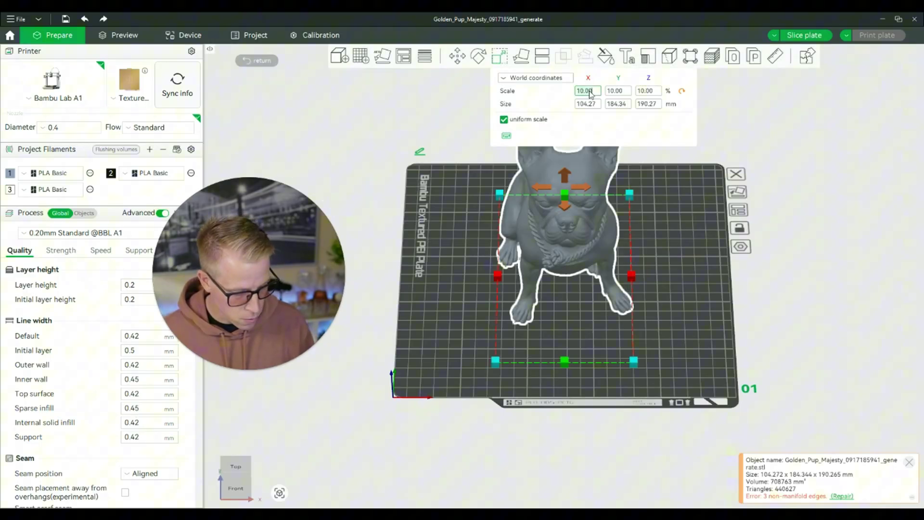
type("6")
key("Return")
left_click(653, 299)
key("0")
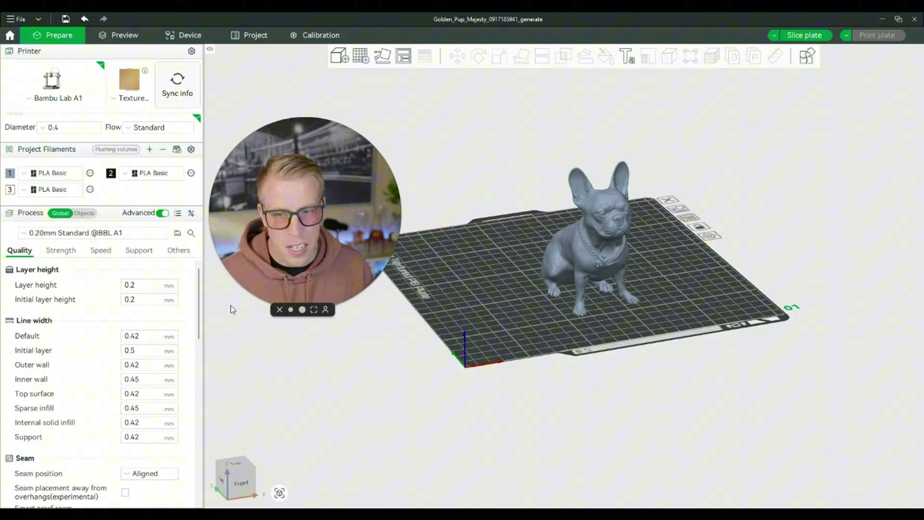
- Enable supports for the dog model, then slice the plate and inspect the preview
left_click(139, 250)
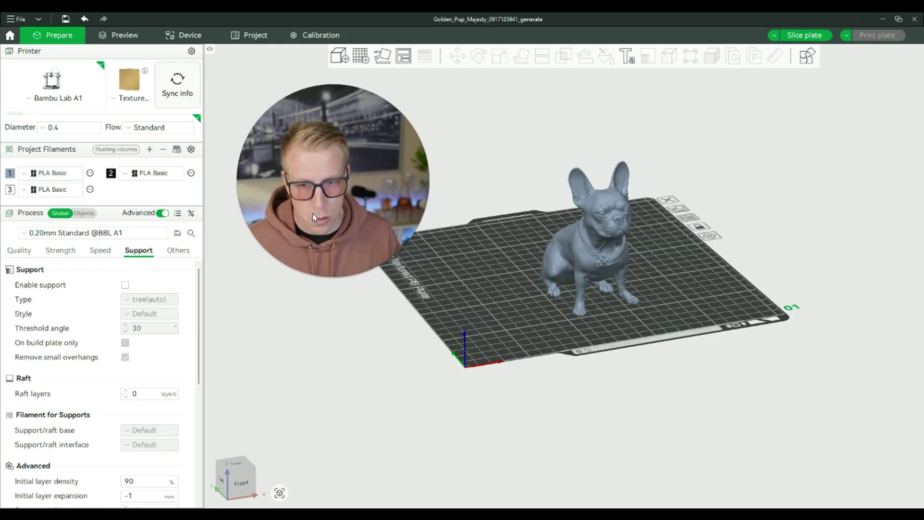
left_click(125, 285)
left_click(112, 37)
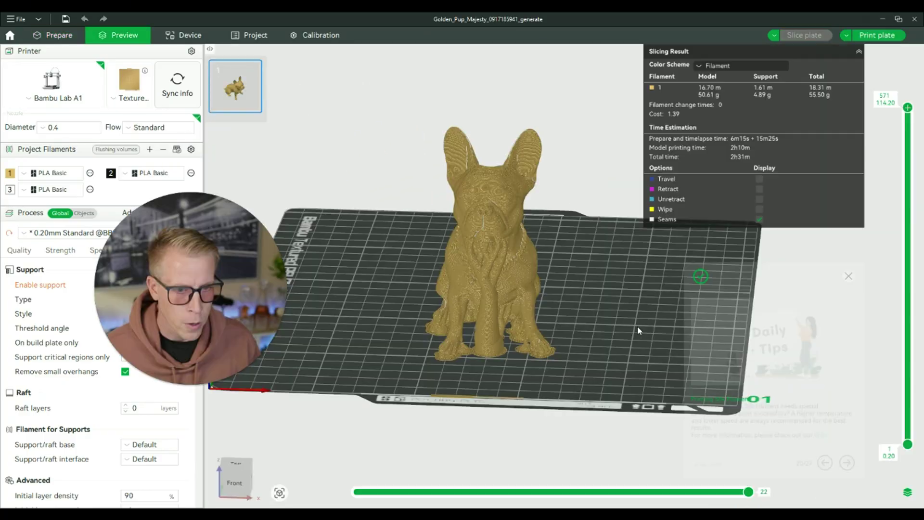
left_click_drag(638, 330, 618, 355)
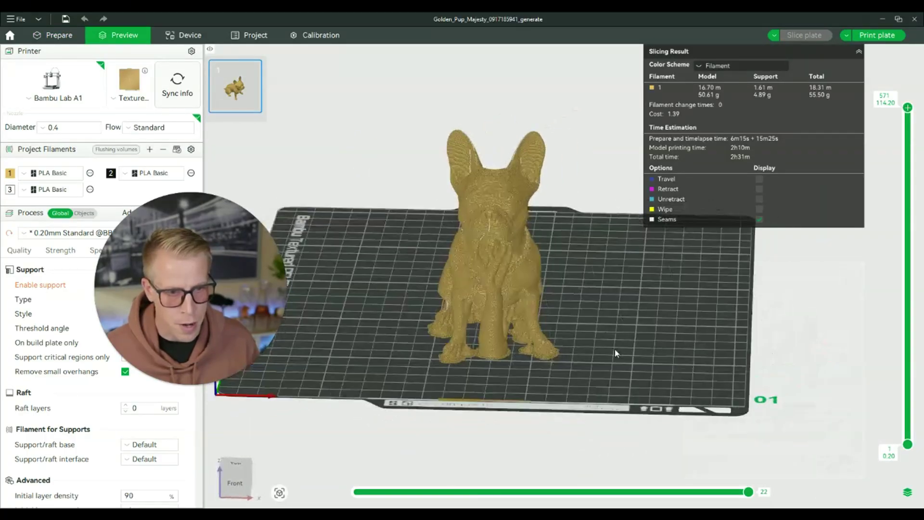
left_click_drag(613, 353, 600, 354)
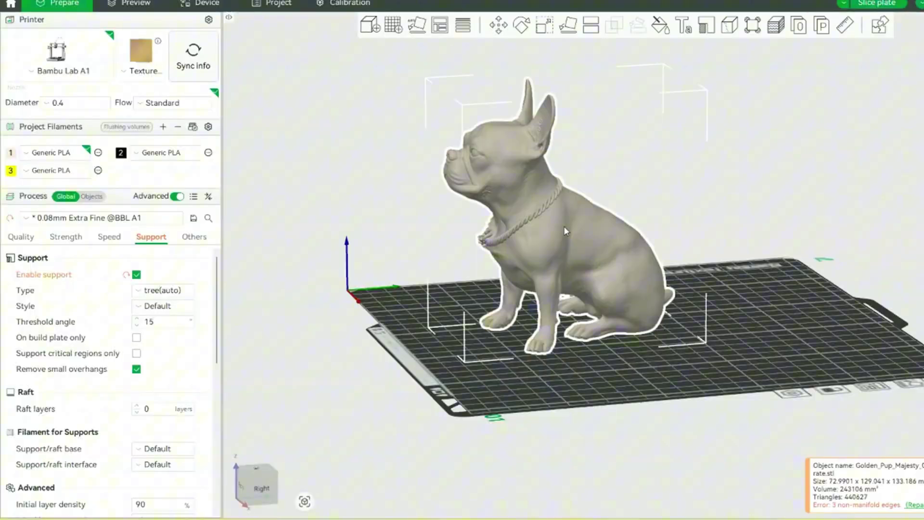
- Move the dog model slightly downward along the Z axis on the build plate
left_click(499, 25)
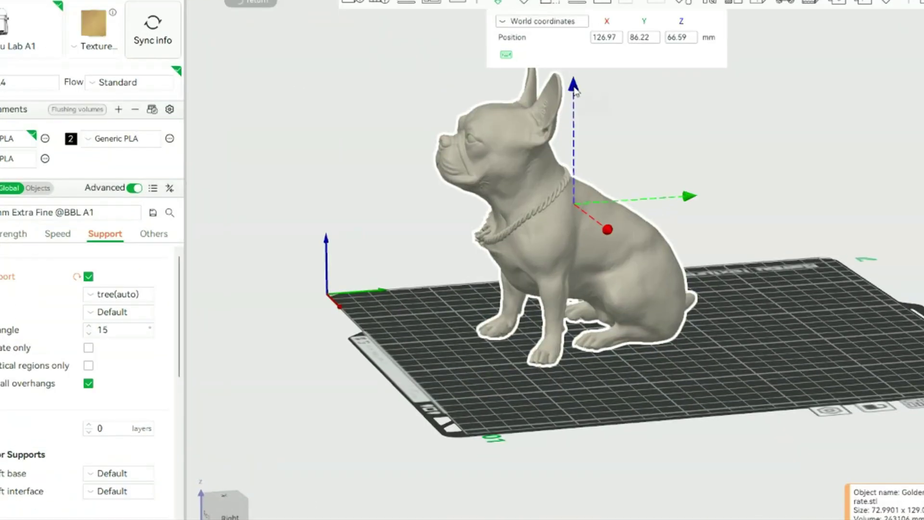
left_click_drag(576, 94, 576, 105)
scroll(672, 313, "up", 3)
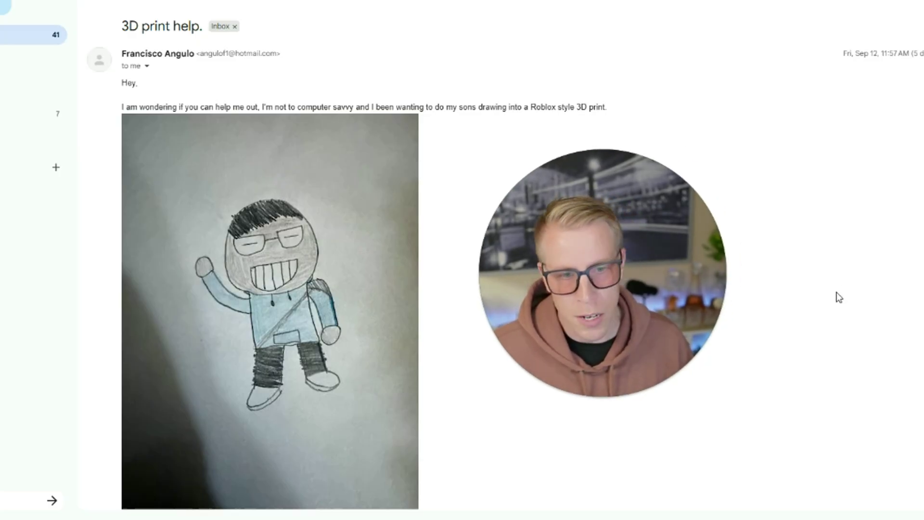
- Save the child's drawing from the Gmail message to Downloads as the JPEG image unnamed (2)
right_click(268, 265)
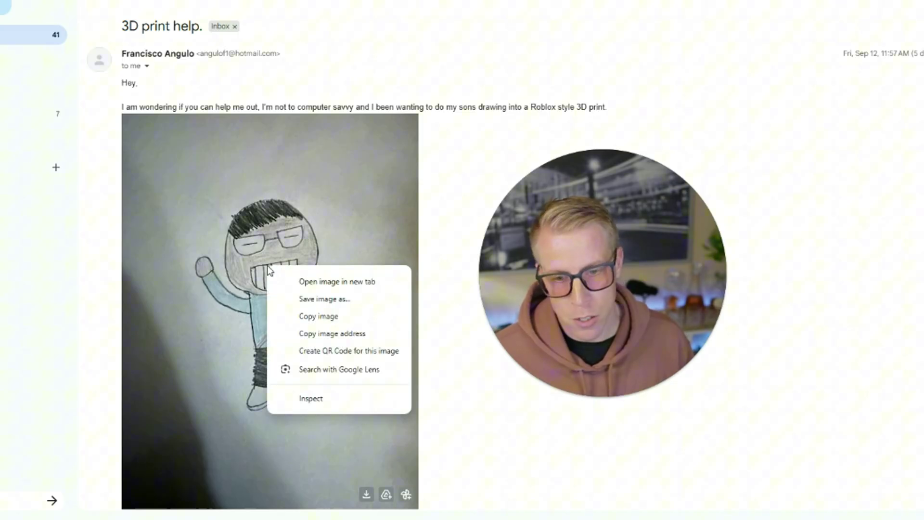
left_click(320, 299)
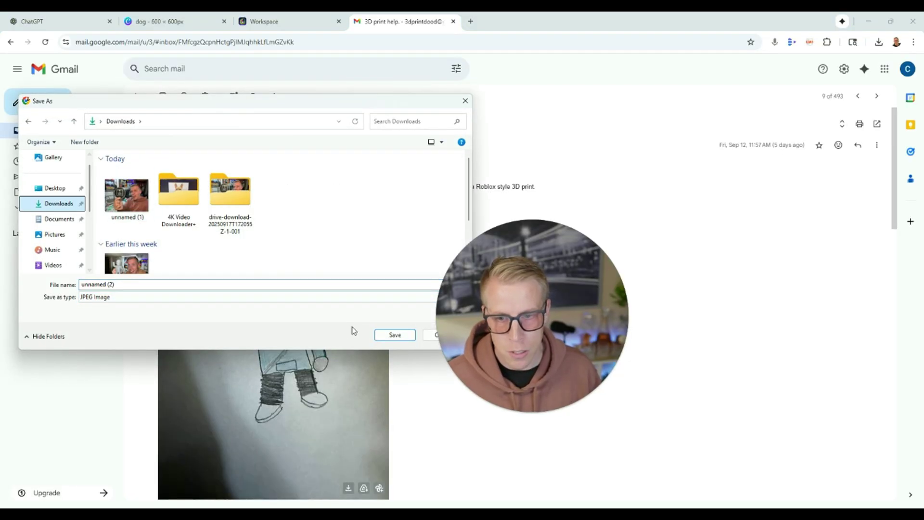
left_click(395, 335)
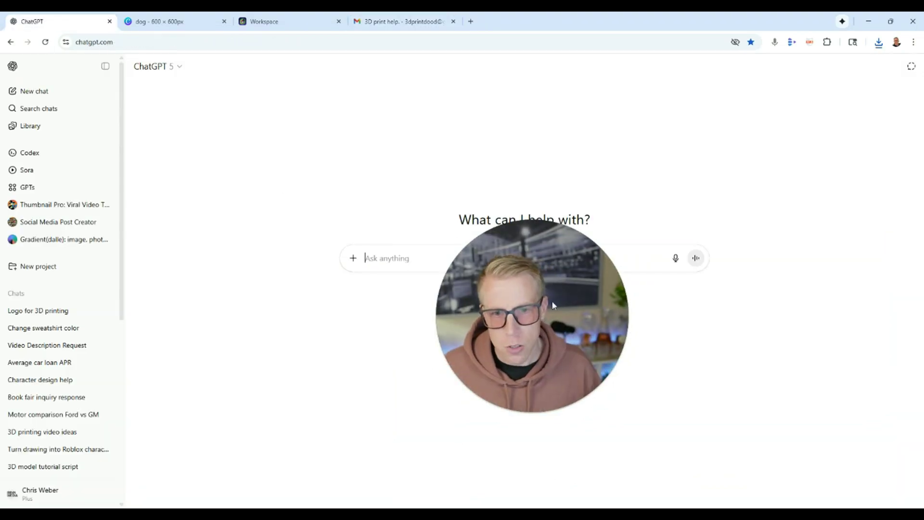
- Attach unnamed (2) in ChatGPT and ask for the drawing as a realistic custom Roblox character on a white background
left_click_drag(533, 344, 277, 322)
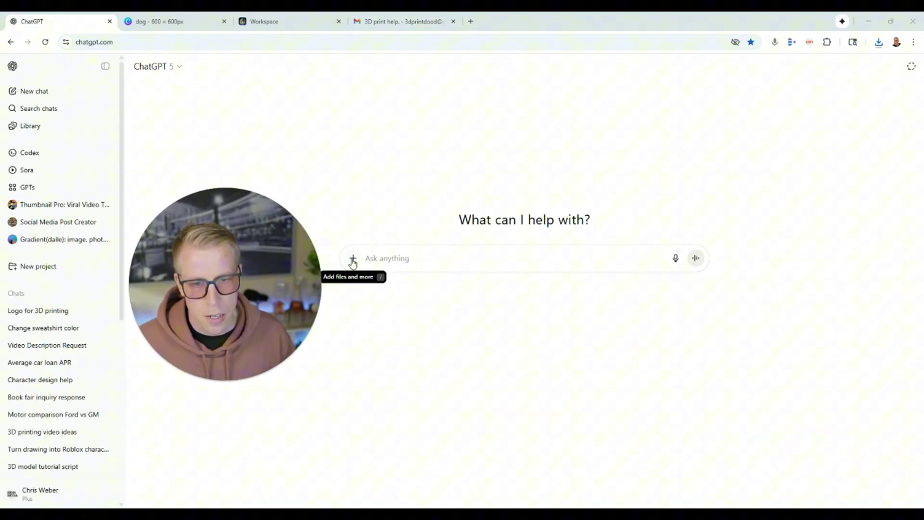
left_click_drag(224, 248, 259, 325)
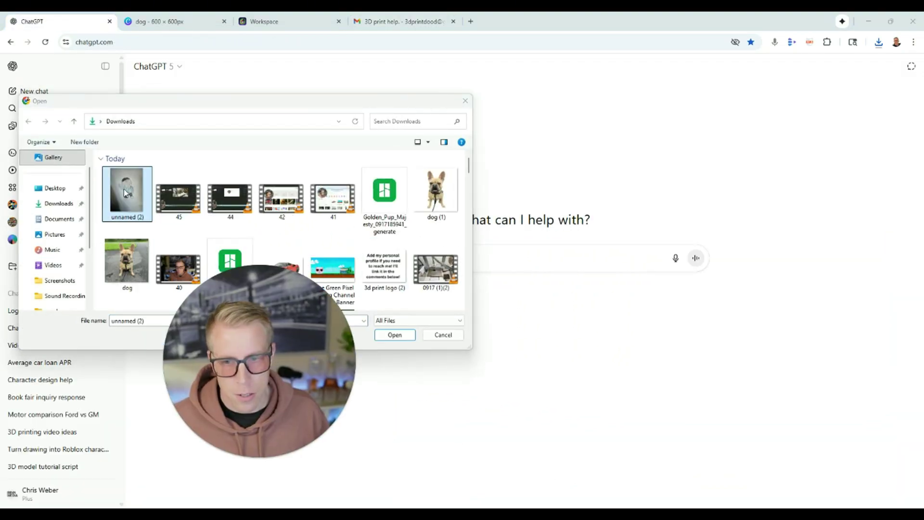
double_click(125, 193)
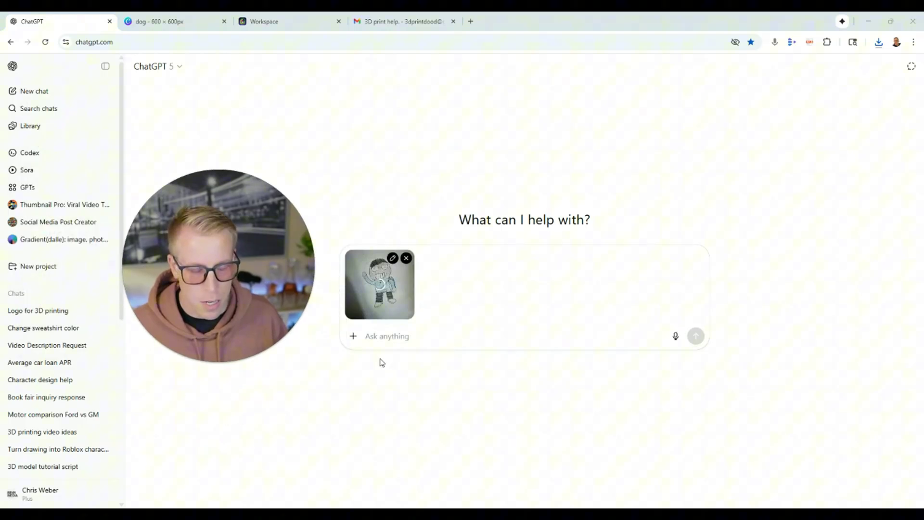
left_click(775, 42)
left_click(443, 338)
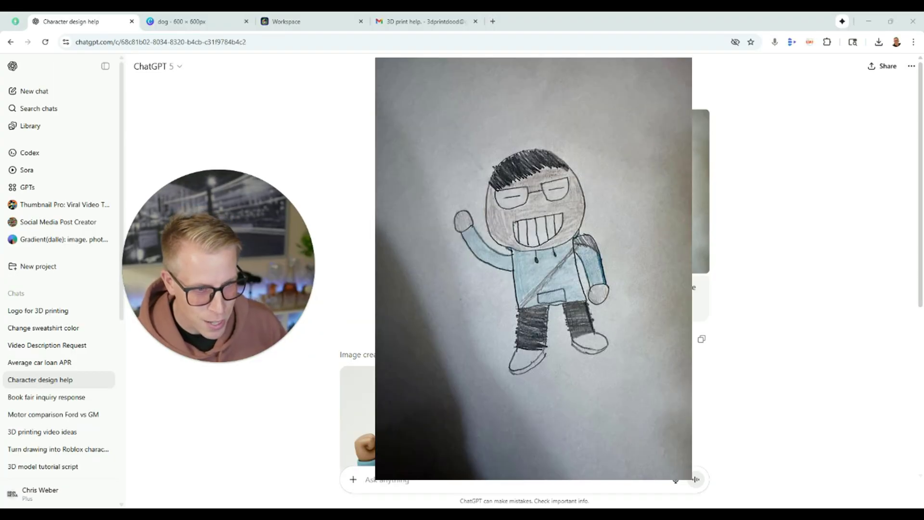
scroll(456, 246, "down", 4)
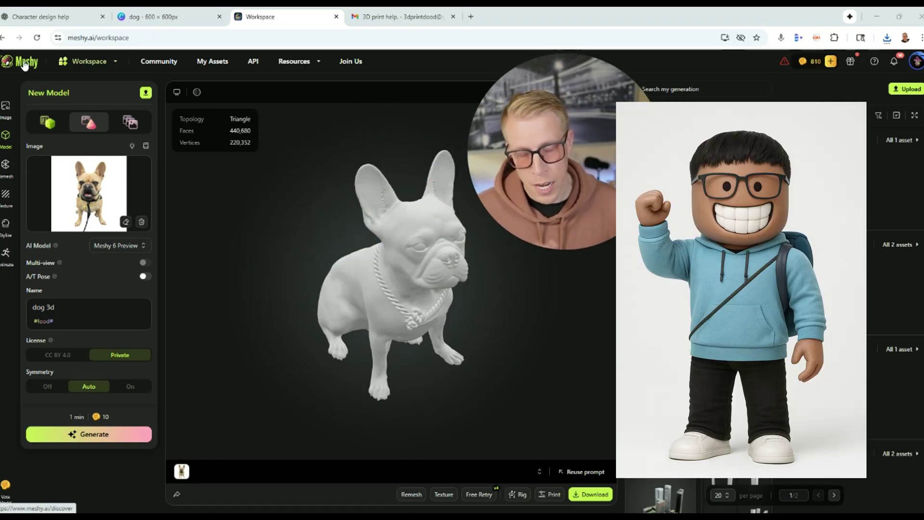
- Start a new Image to 3D model in Meshy and upload the downloaded character image as its source
left_click(24, 65)
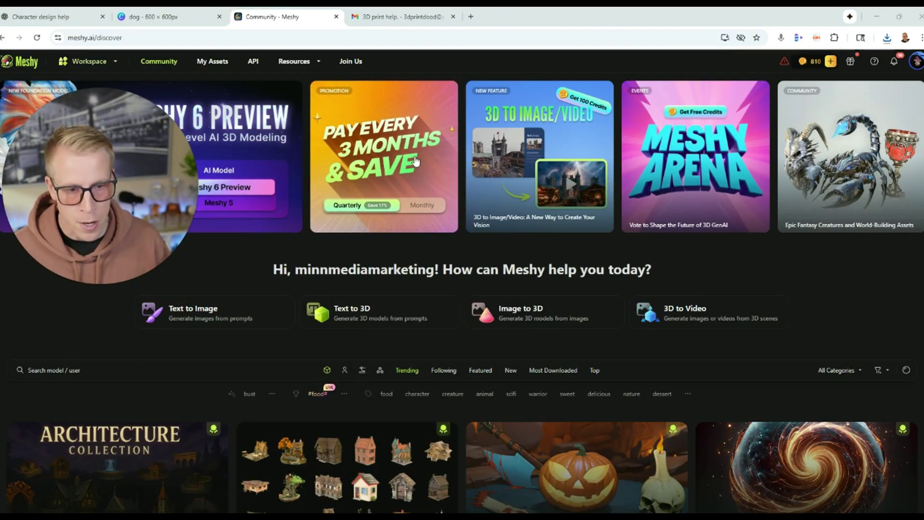
left_click(525, 319)
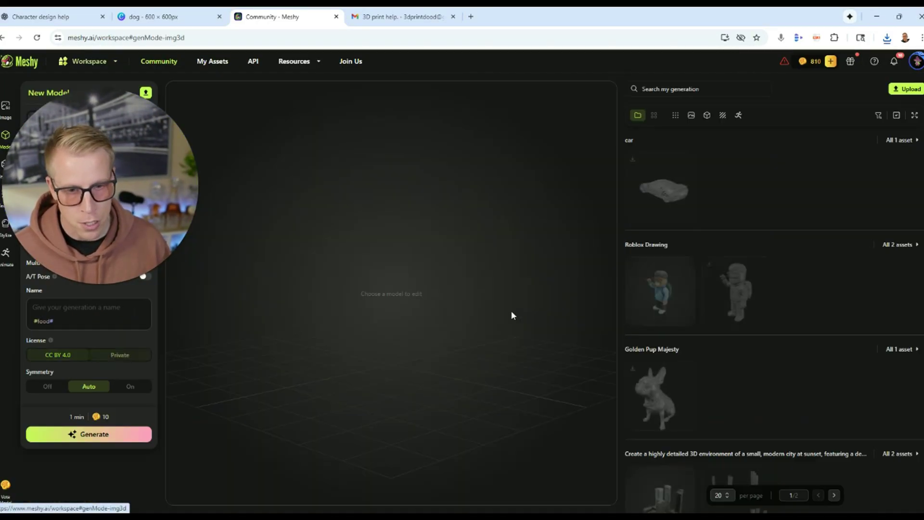
left_click(103, 193)
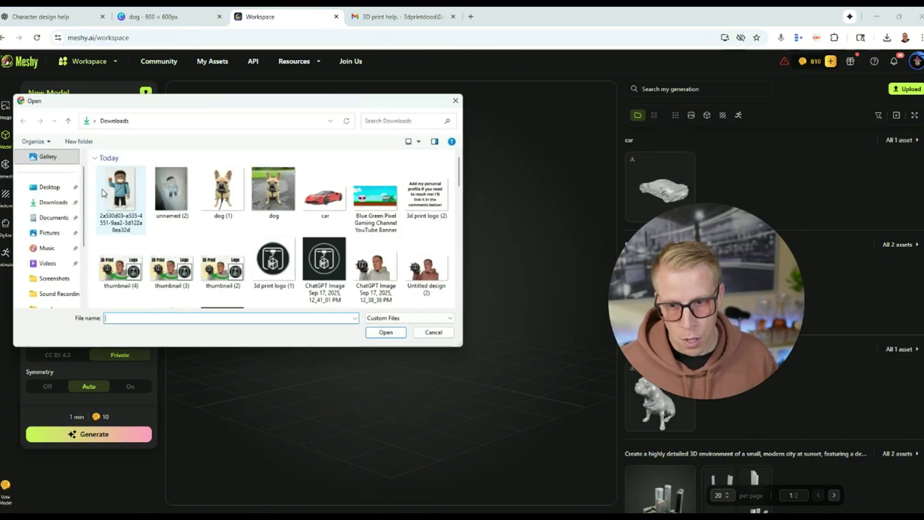
double_click(115, 193)
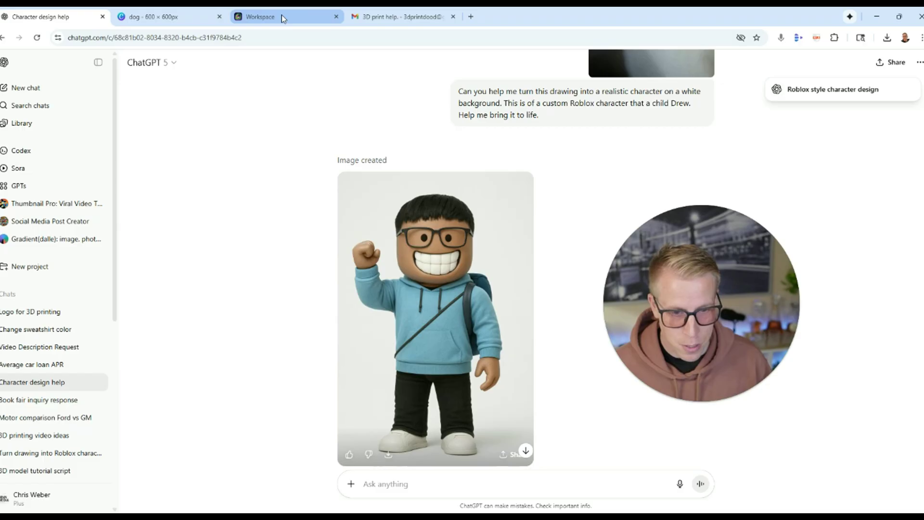
- Examine the generated character model in Meshy from several angles and compare it with the ChatGPT character image
left_click(281, 16)
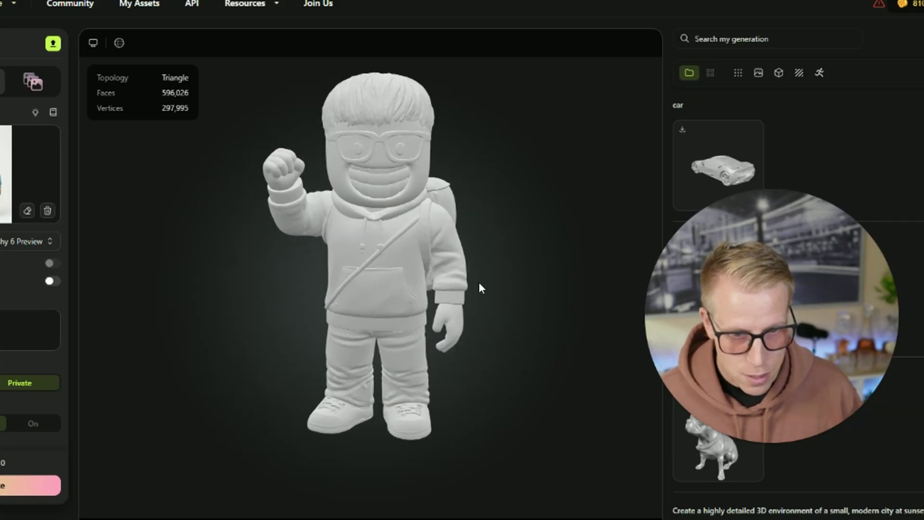
scroll(475, 277, "up", 5)
left_click_drag(518, 248, 488, 328)
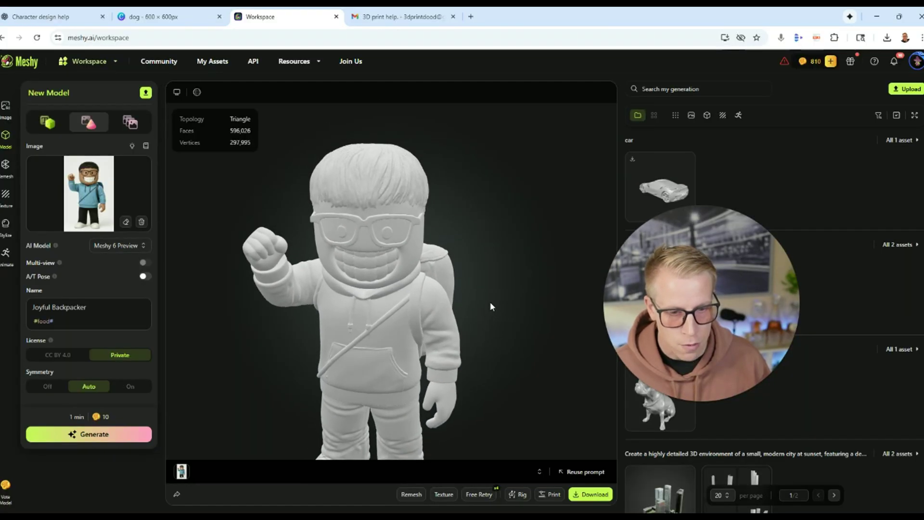
left_click(57, 17)
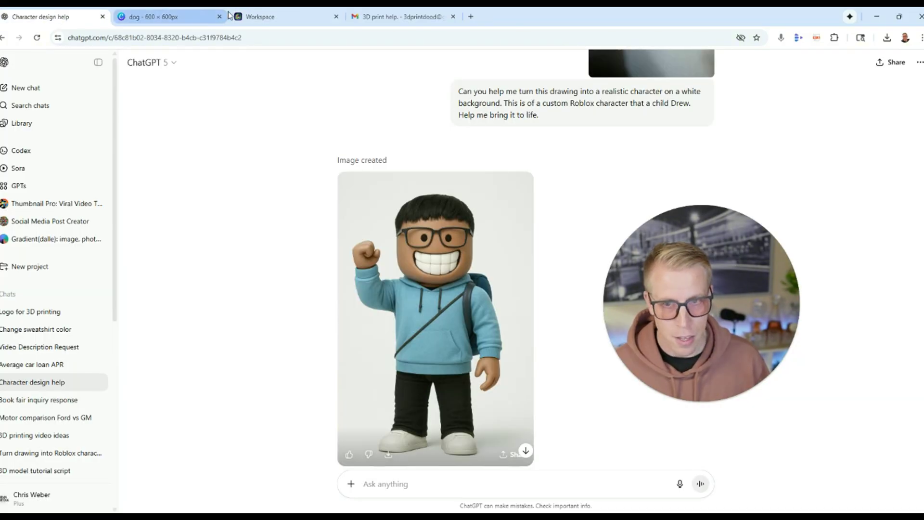
left_click(246, 16)
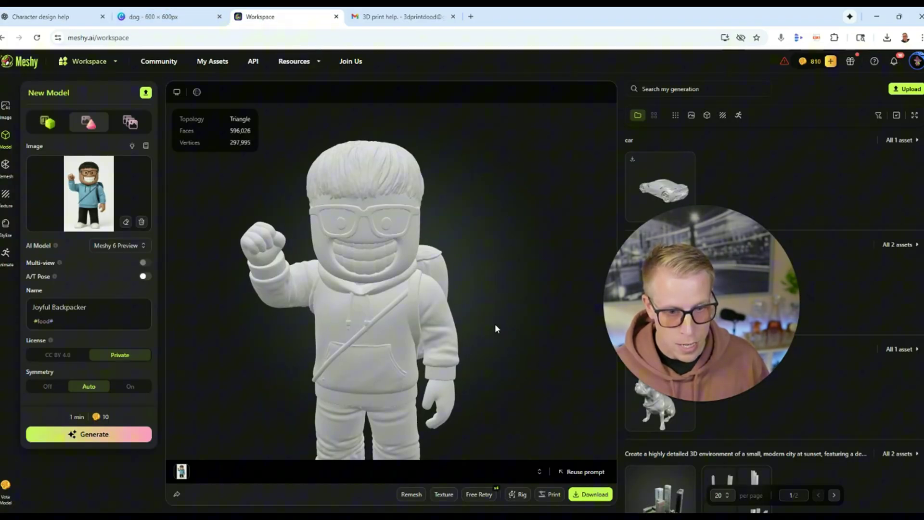
left_click_drag(494, 323, 505, 324)
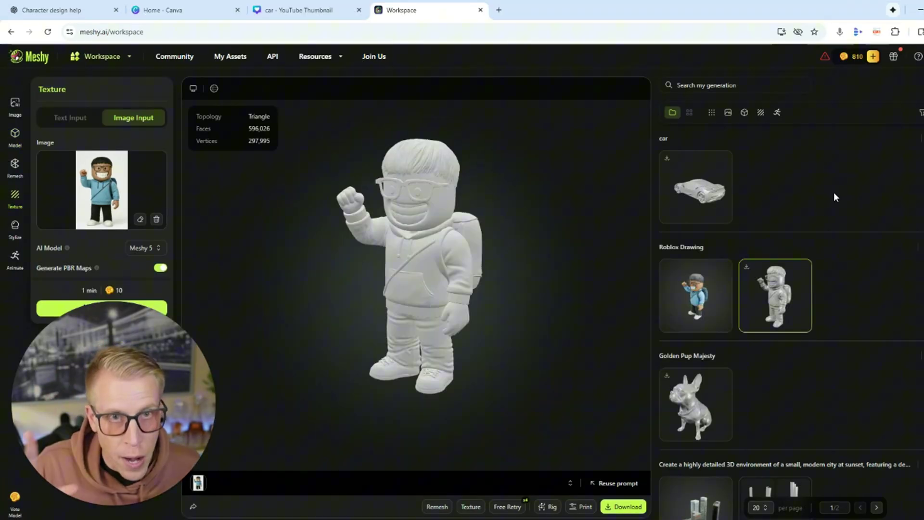
- Open the generated car model, examine it from several sides and compare it with the source picture in Canva
left_click(710, 197)
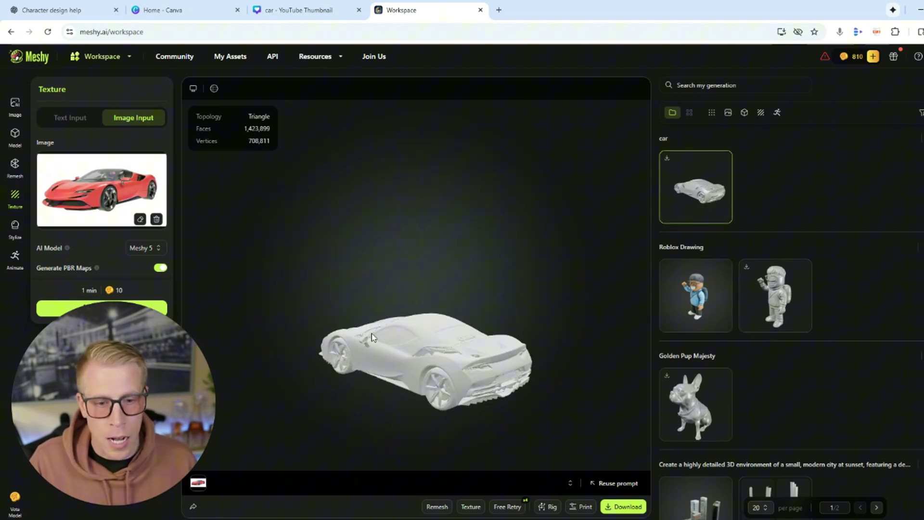
scroll(427, 394, "up", 2)
left_click_drag(547, 426, 596, 321)
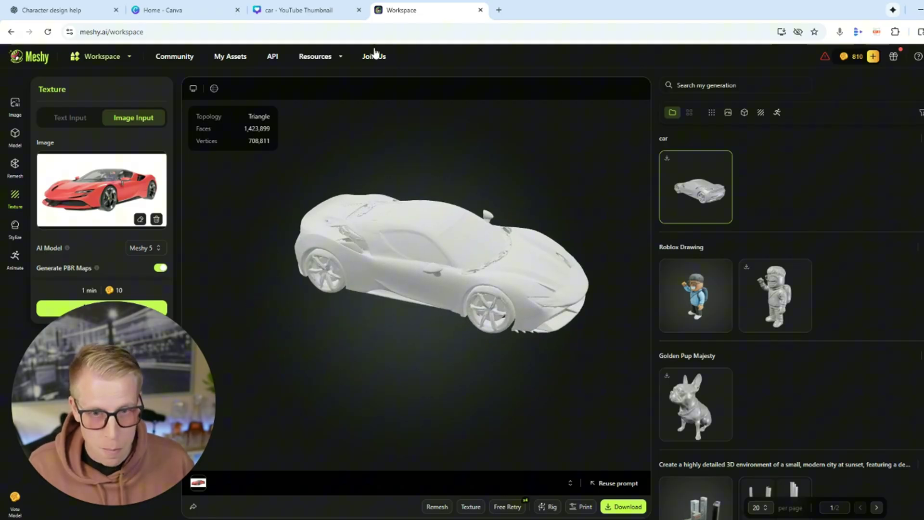
left_click(332, 11)
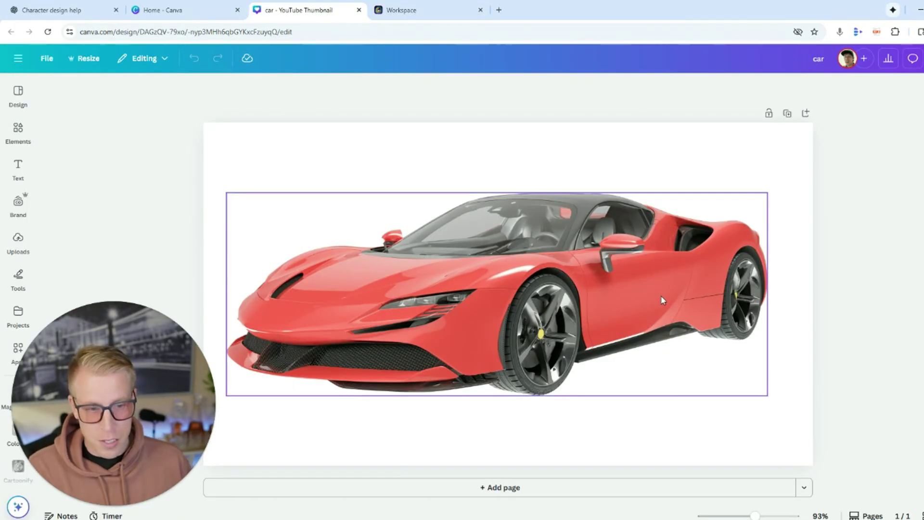
left_click(432, 11)
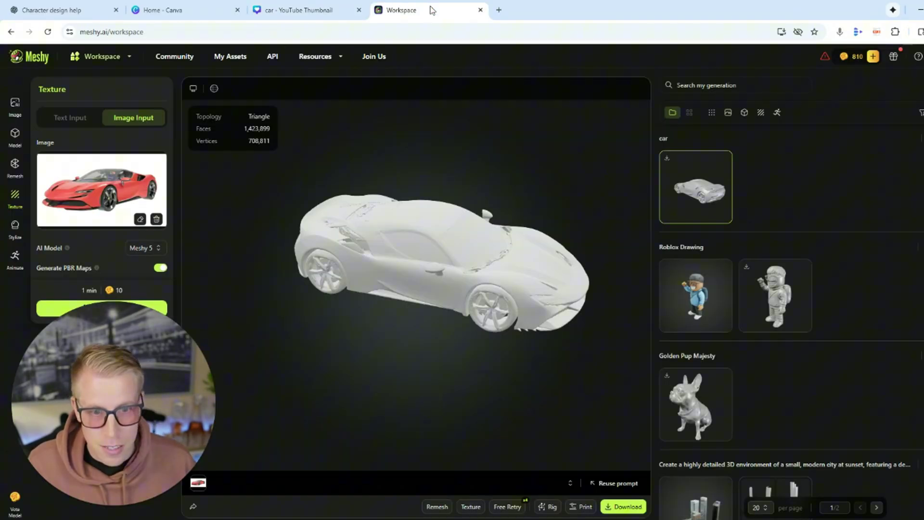
mouse_move(470, 310)
left_mouse_down()
mouse_move(465, 288)
mouse_move(355, 303)
mouse_move(469, 293)
left_mouse_up()
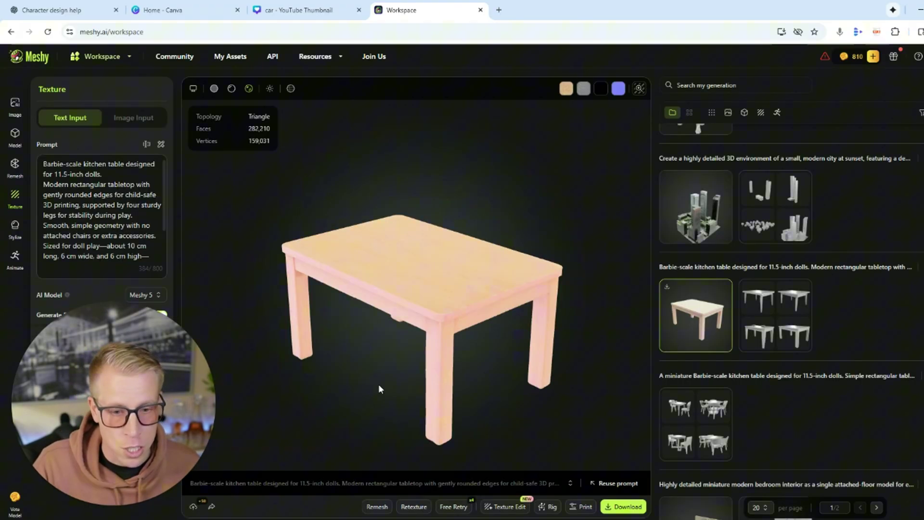
- Examine earlier Meshy generations: the kitchen table, PVC elbow fitting, novelty prop drafts and claw-foot bathtub
left_click_drag(378, 386, 408, 383)
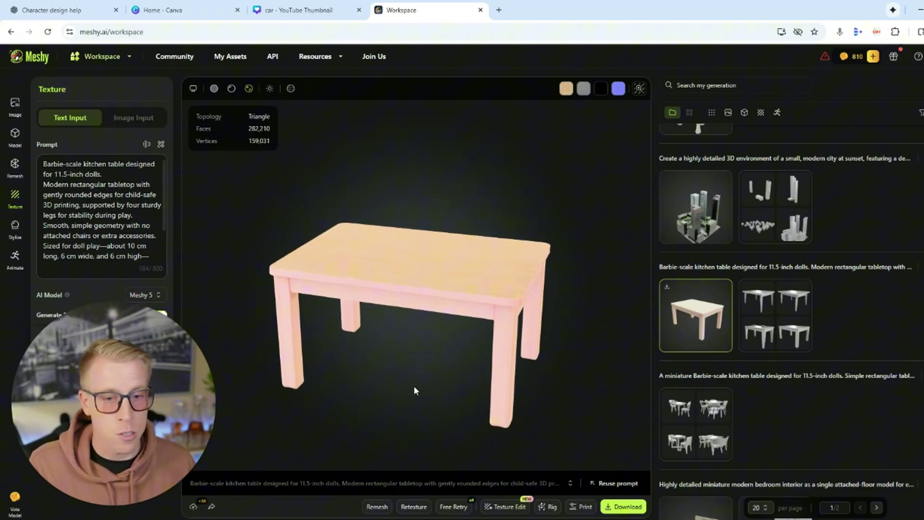
left_click_drag(416, 391, 389, 382)
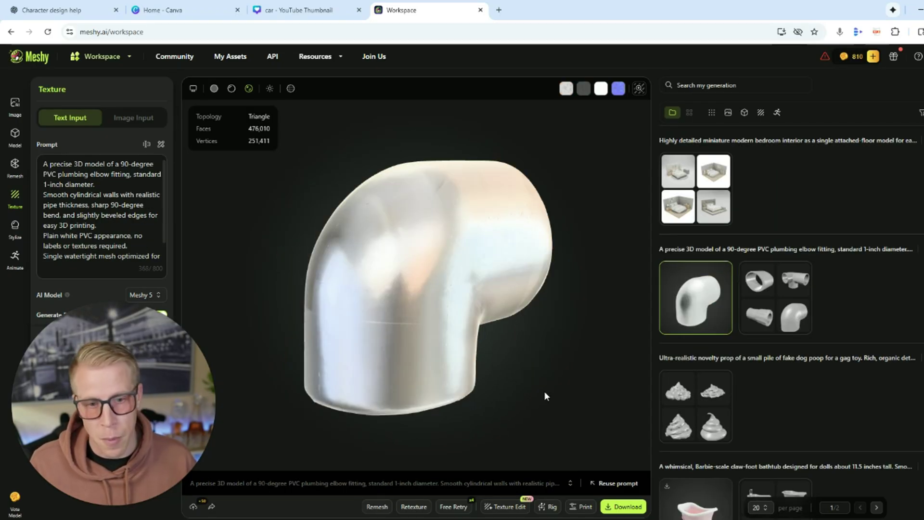
left_click_drag(544, 390, 394, 365)
left_click(718, 406)
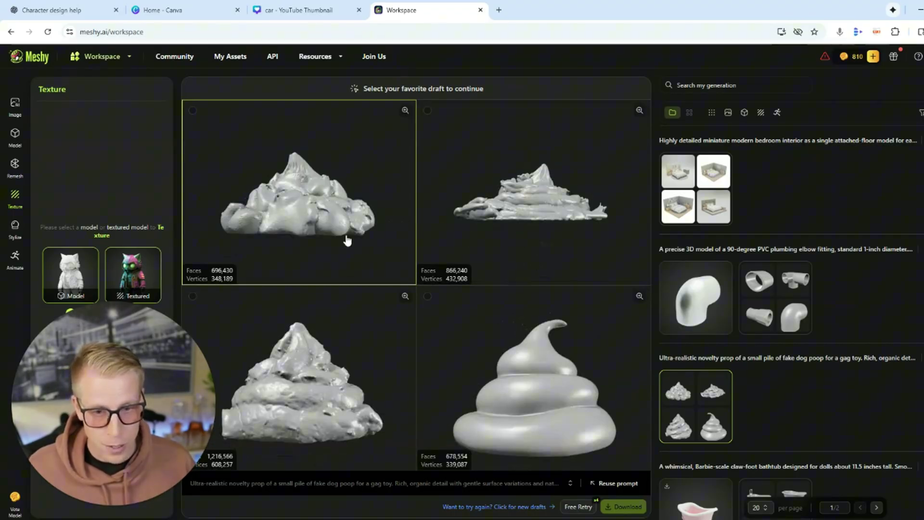
scroll(702, 337, "down", 3)
left_click(708, 375)
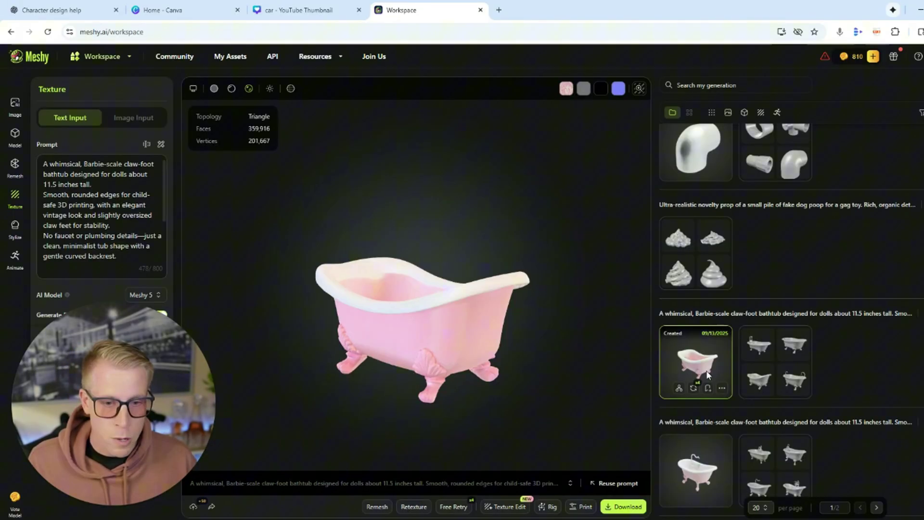
left_click_drag(369, 383, 431, 386)
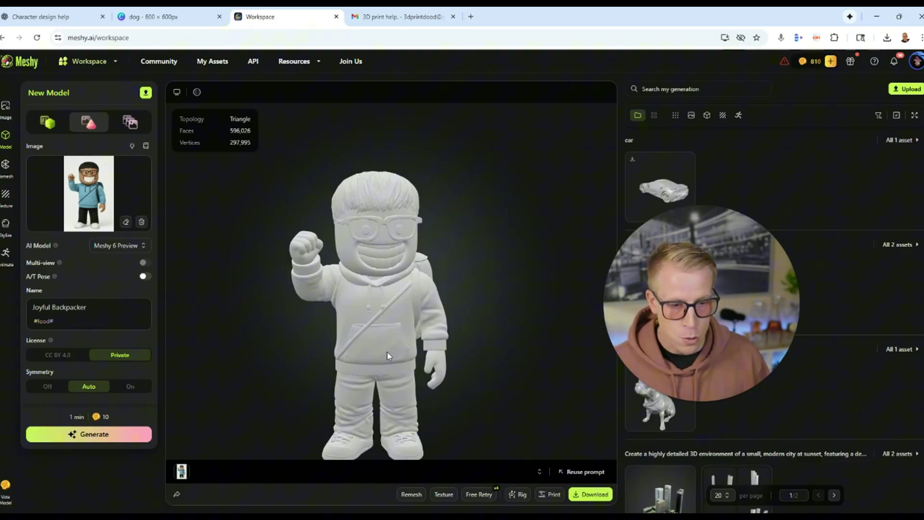
- Texture the character model from its reference image using Meshy 5 with PBR maps, and inspect the coloured model
left_click(443, 494)
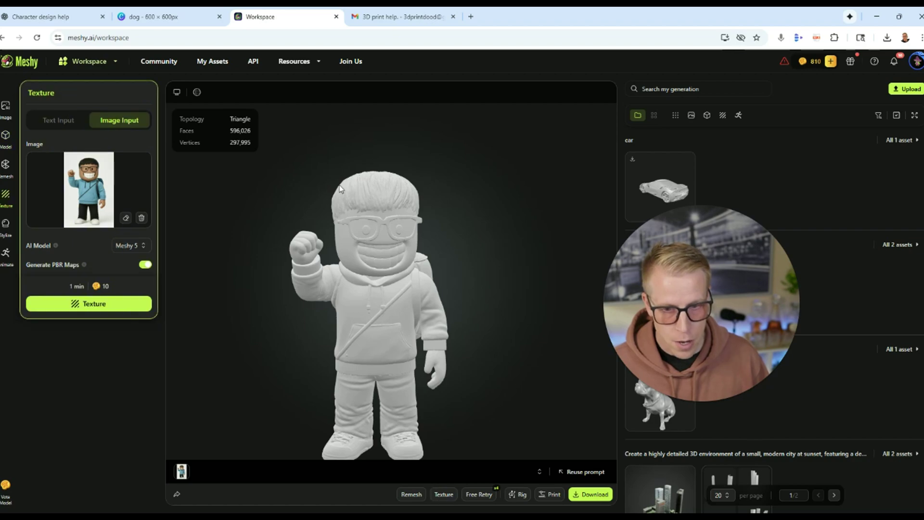
left_click(93, 304)
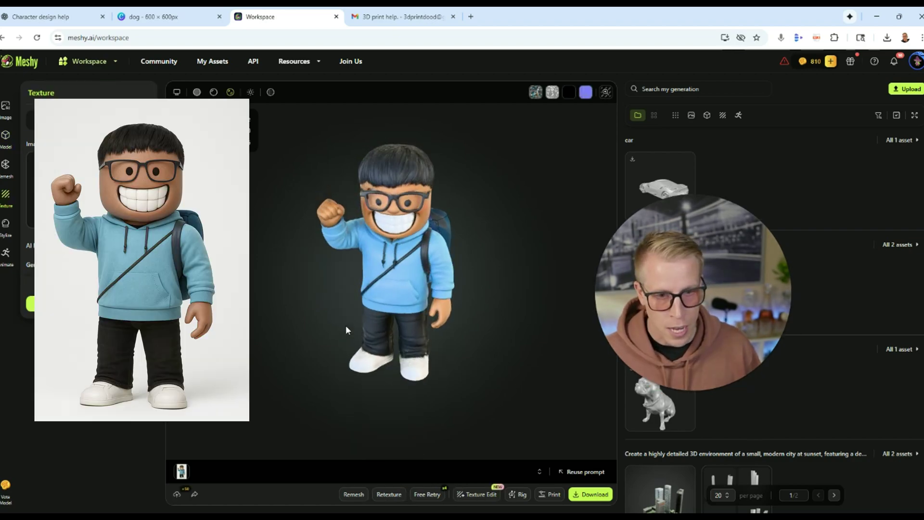
left_click_drag(393, 320, 346, 319)
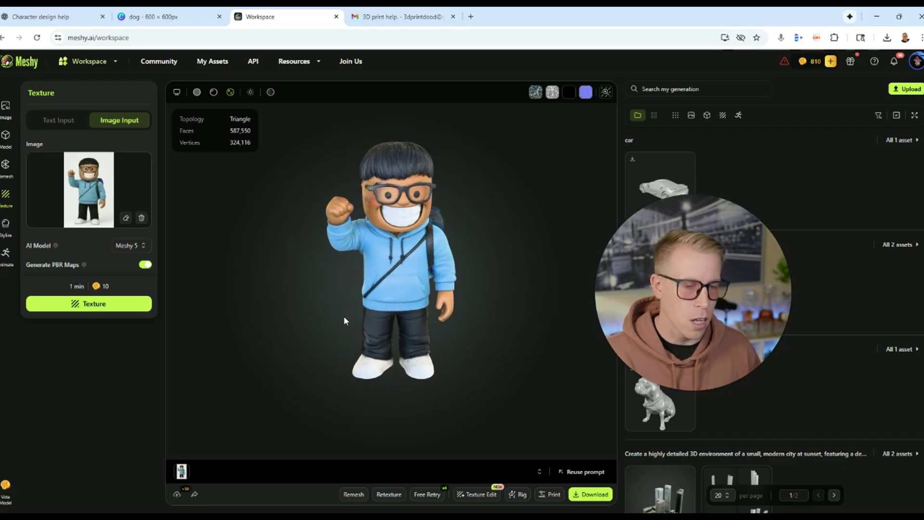
left_click_drag(343, 316, 310, 311)
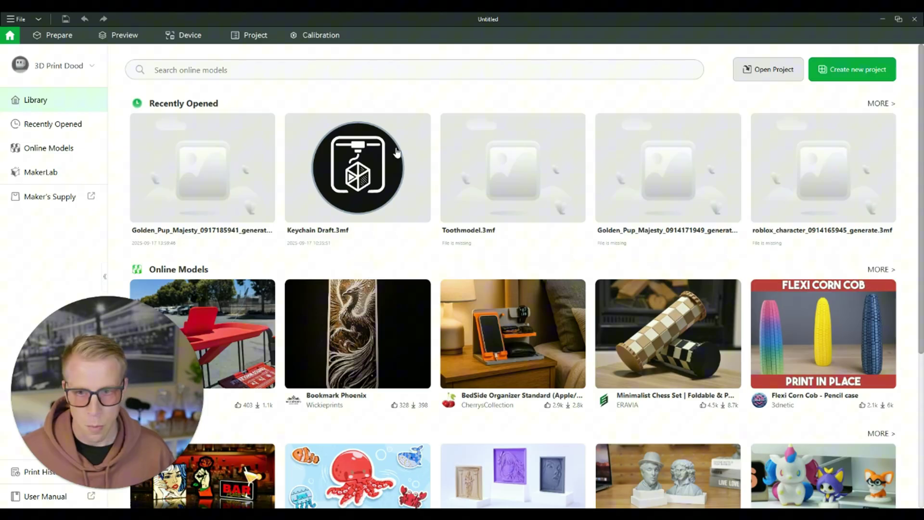
left_click(833, 76)
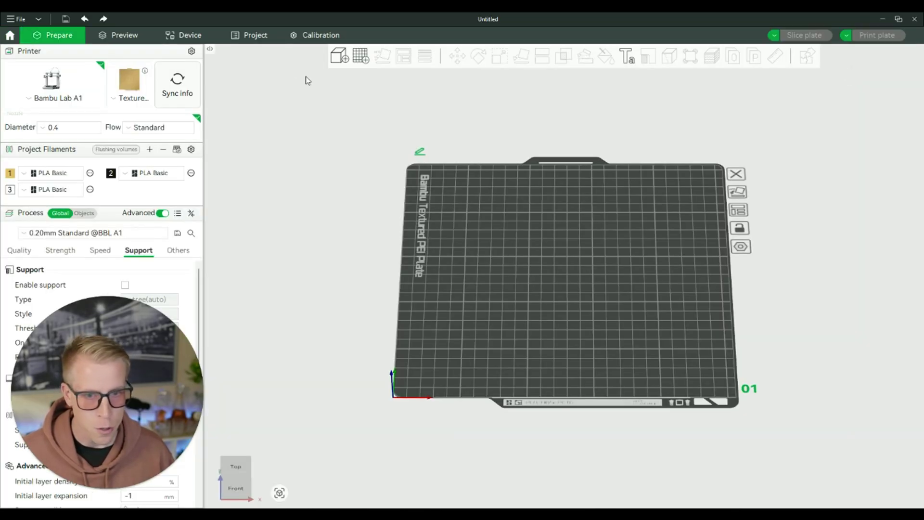
left_click(336, 59)
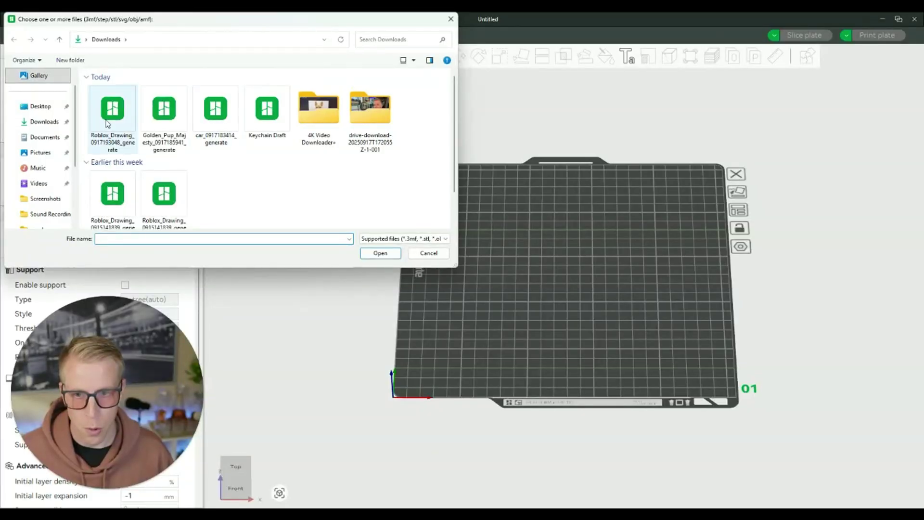
left_click(113, 115)
left_click(378, 251)
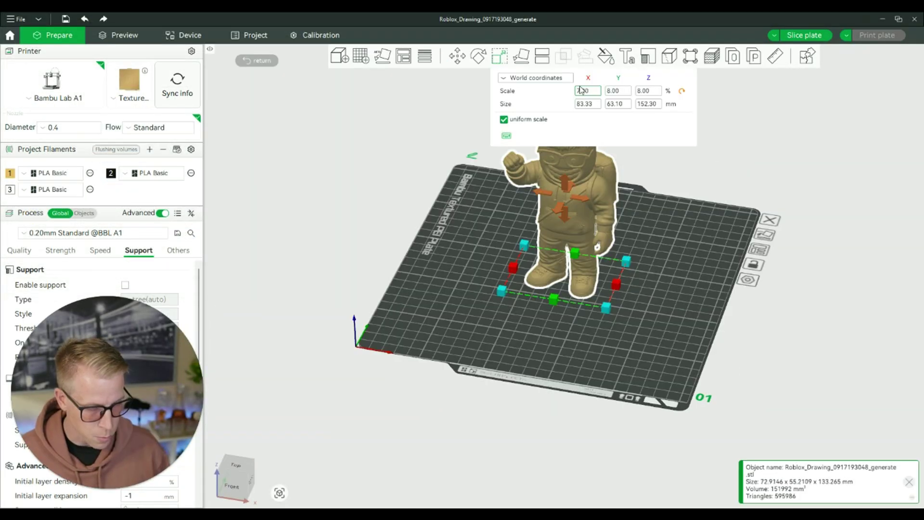
- Scale the character model uniformly to 7% and move it closer to the front of the build plate
key("Return")
left_click_drag(569, 219, 550, 256)
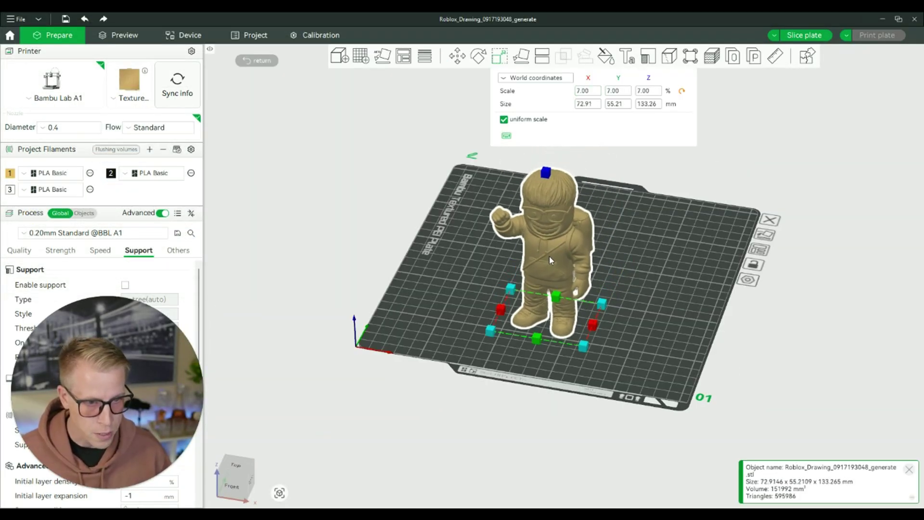
key("Escape")
scroll(607, 307, "up", 3)
left_click_drag(608, 309, 640, 340)
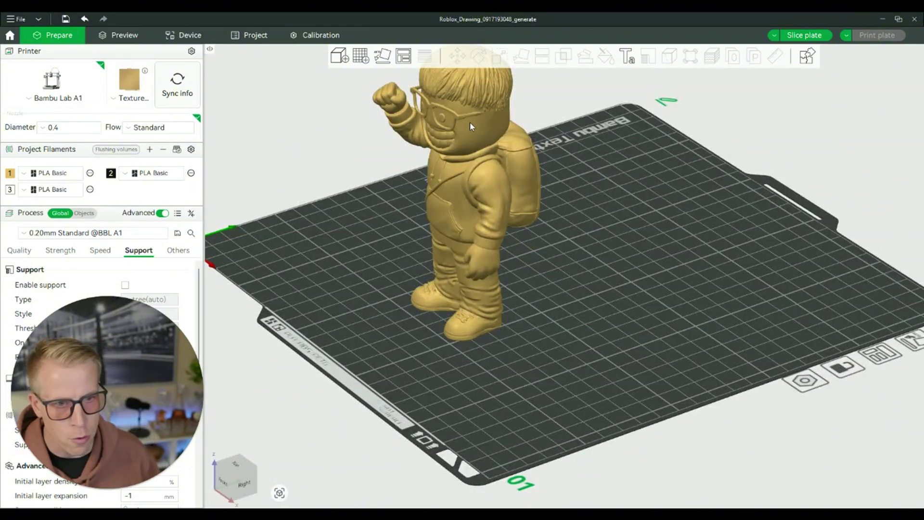
left_click_drag(388, 234, 393, 216)
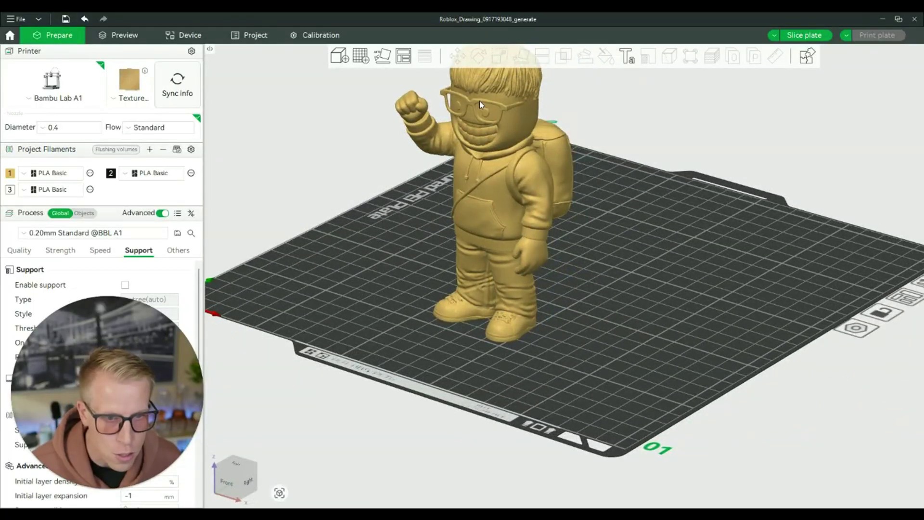